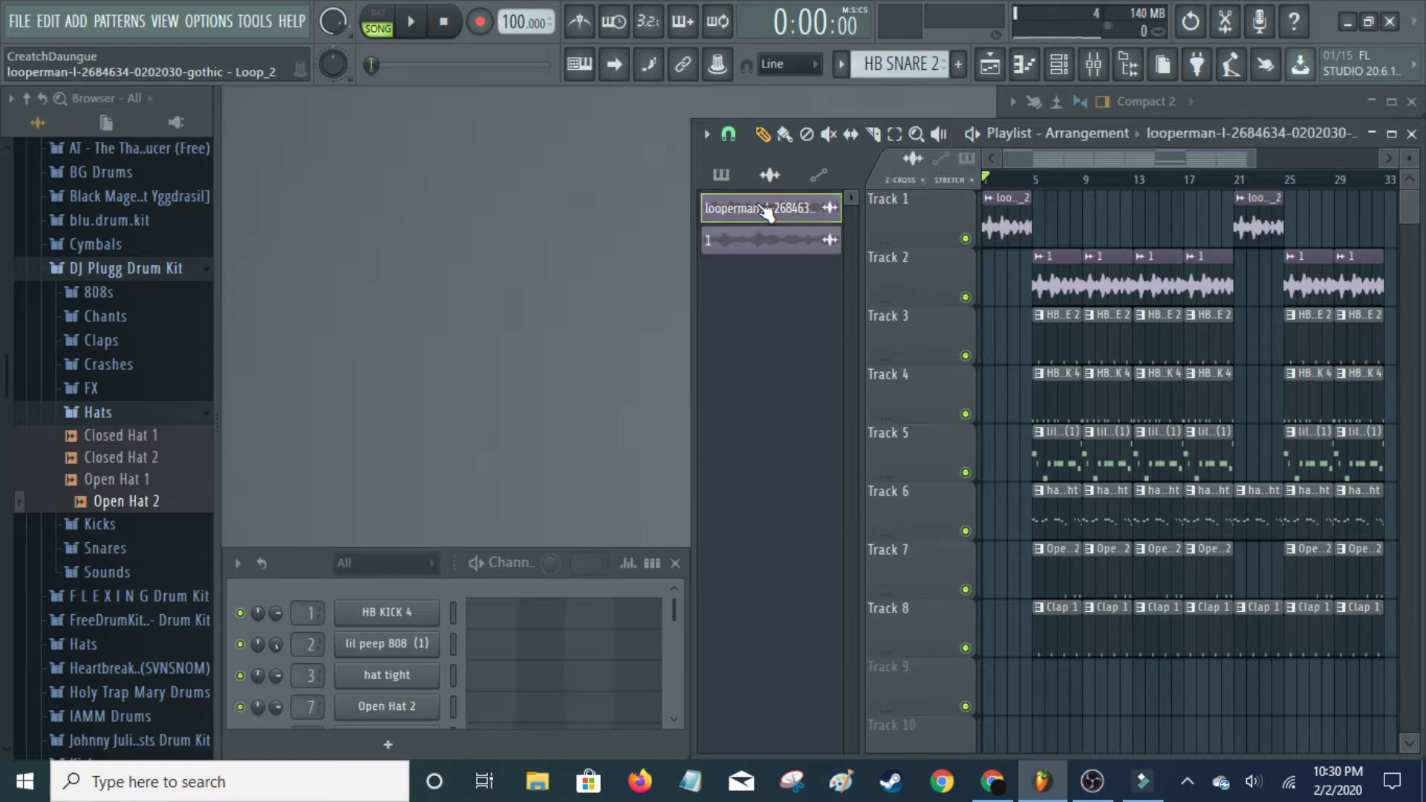
- Open the looperman gothic Loop_2 audio clip's channel settings, preview its sample, close the settings and check the project tempo
{"action": "scroll", "coordinate": [560, 624], "scroll_direction": "down", "scroll_amount": 3}
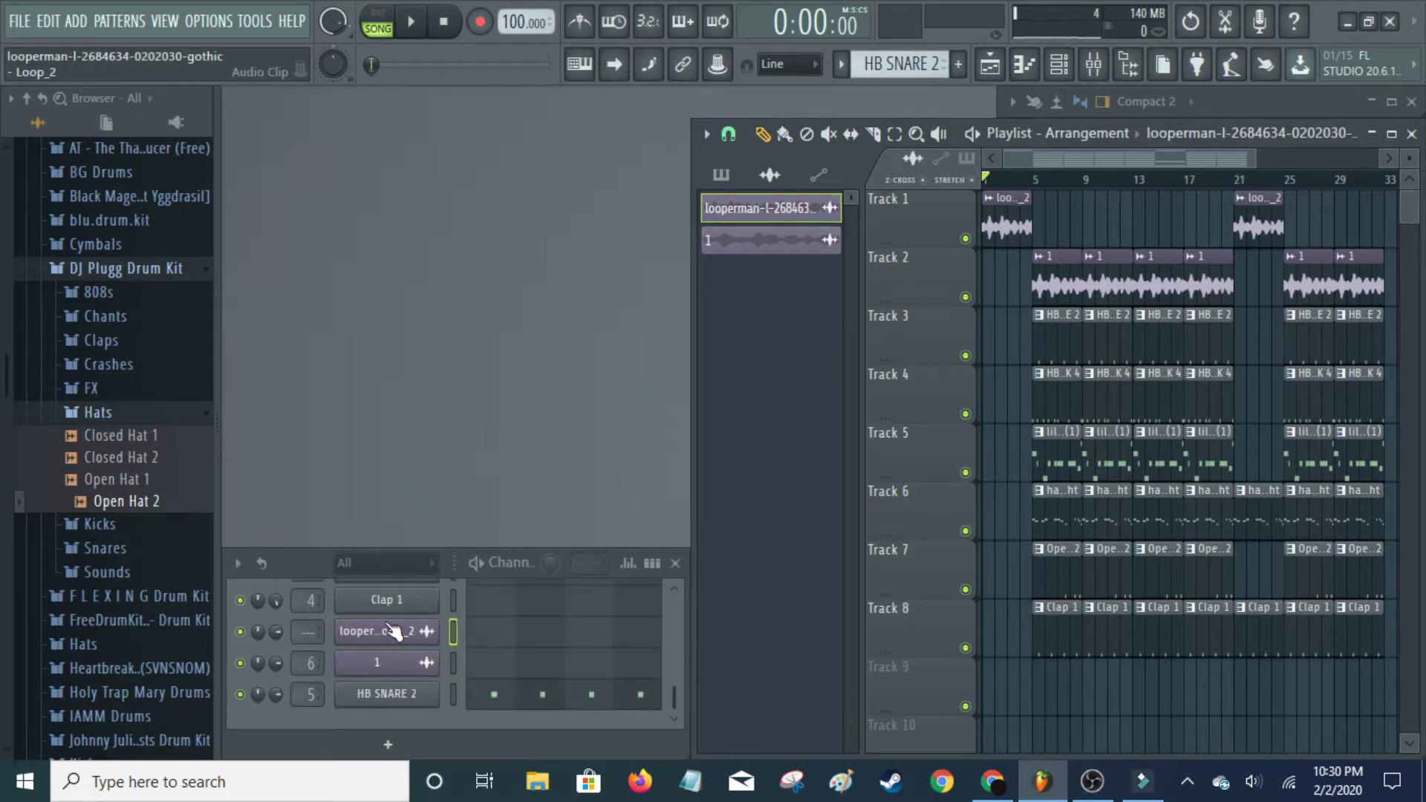
{"action": "left_click", "coordinate": [391, 631]}
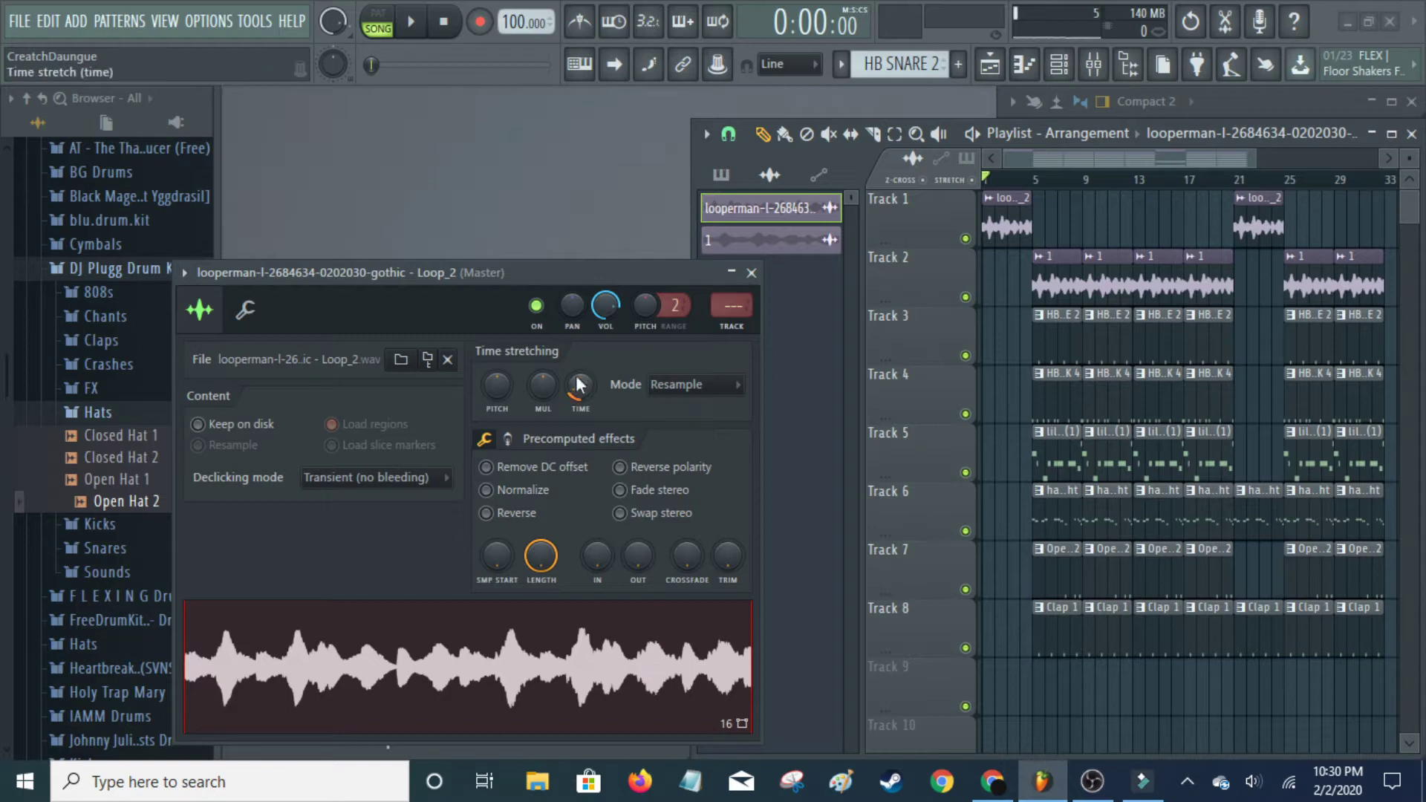
{"action": "left_click", "coordinate": [601, 681]}
{"action": "left_click", "coordinate": [752, 273]}
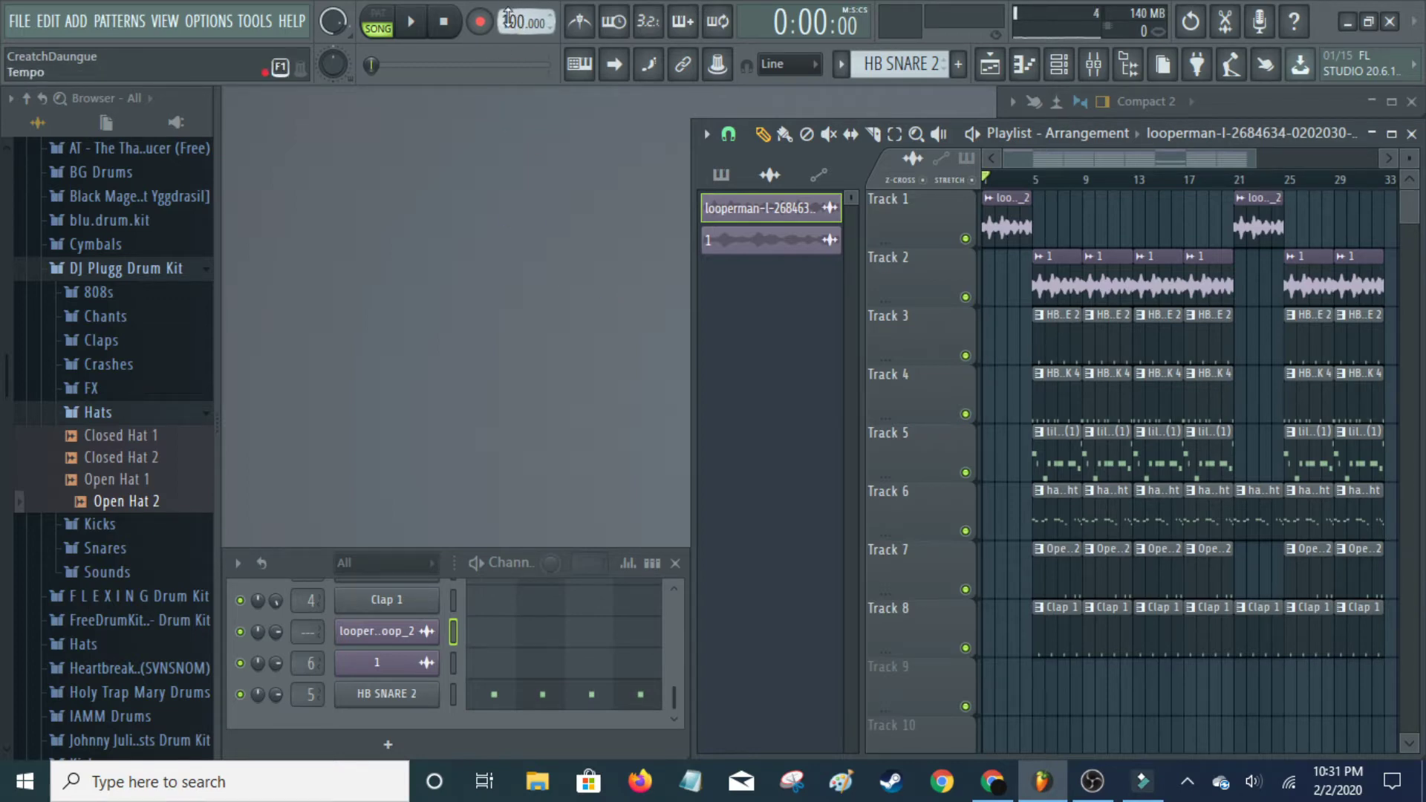
{"action": "left_click_drag", "start_coordinate": [510, 16], "coordinate": [523, 8]}
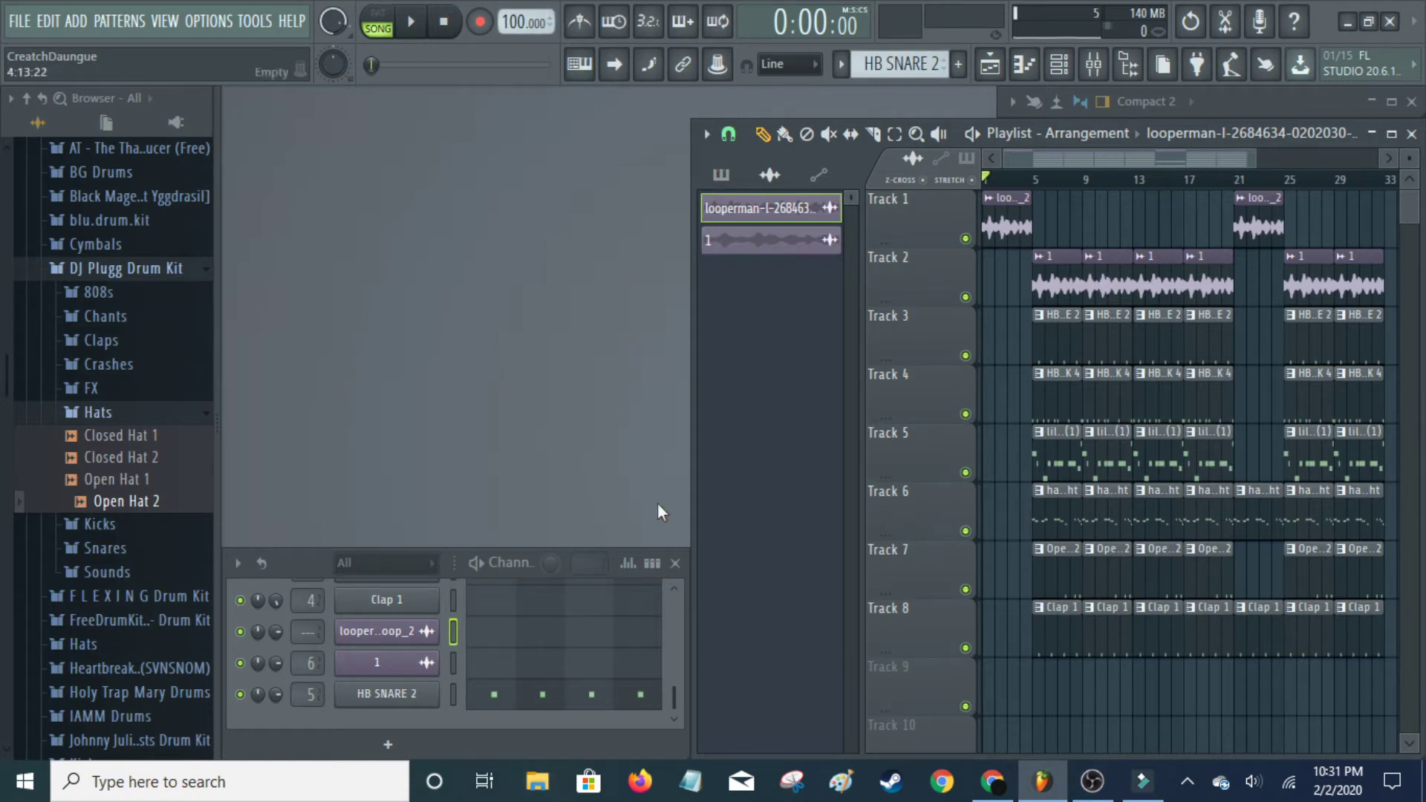
- Select the audio clip named 1, open its channel settings, preview the sample waveform and close the settings
{"action": "left_click", "coordinate": [797, 241]}
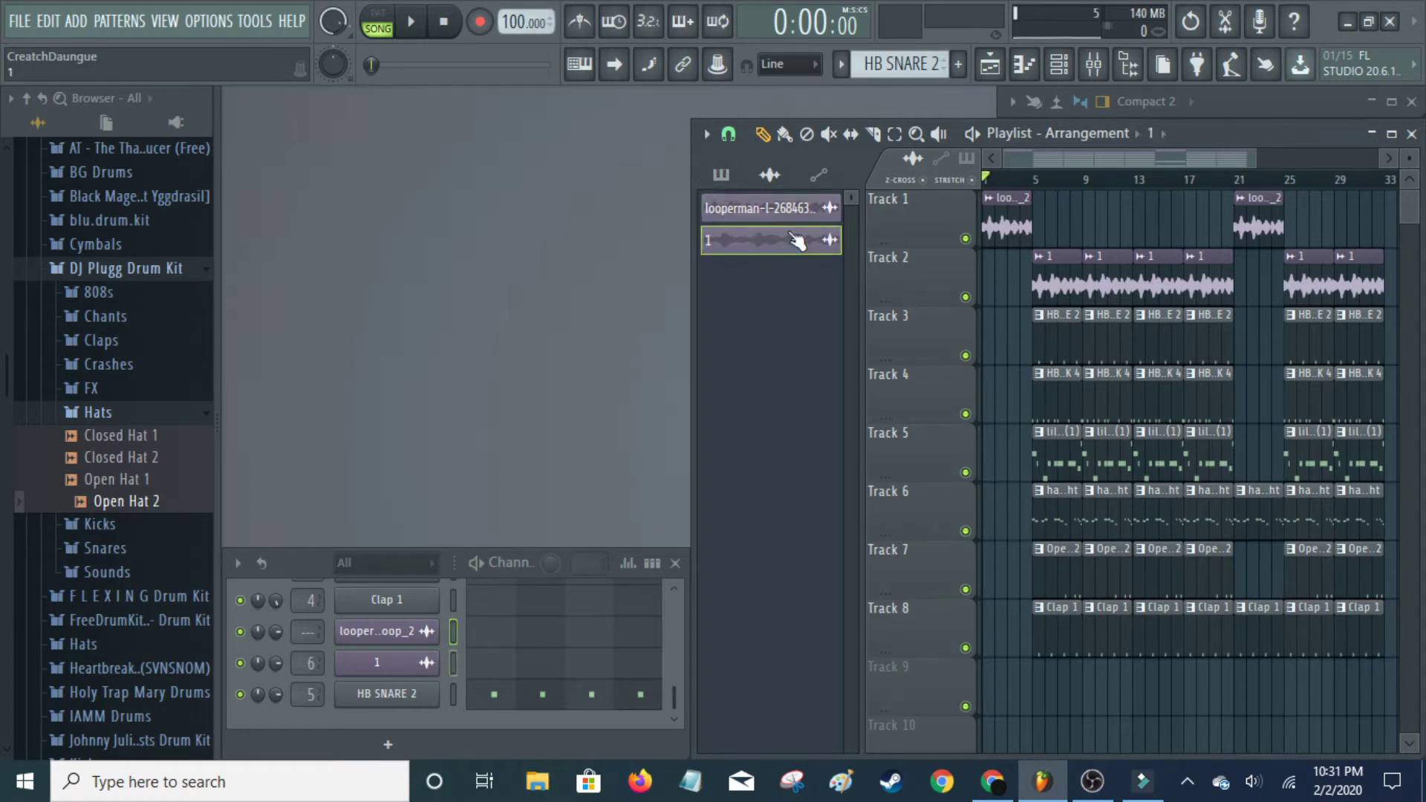
{"action": "left_click", "coordinate": [407, 665]}
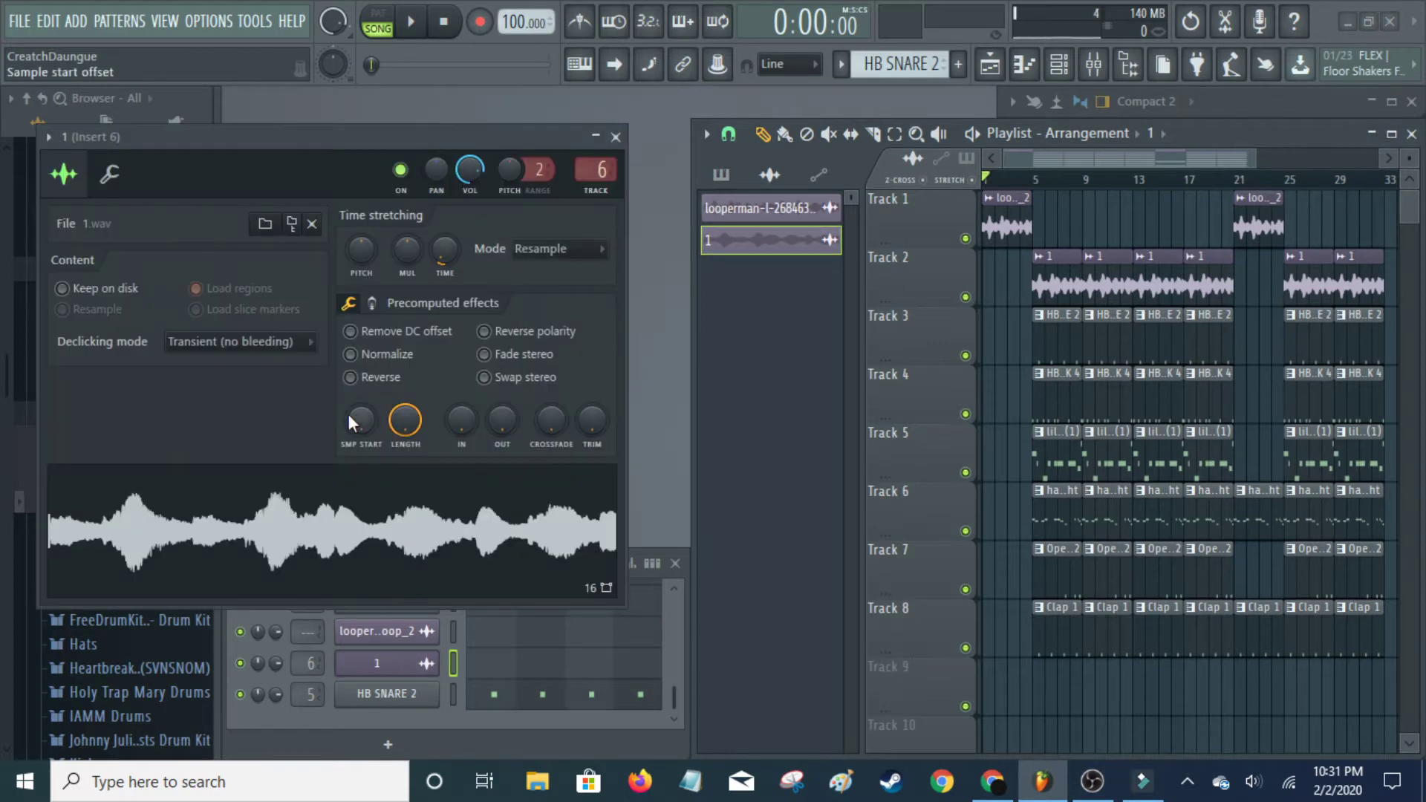
{"action": "left_click", "coordinate": [399, 550]}
{"action": "left_click", "coordinate": [616, 137]}
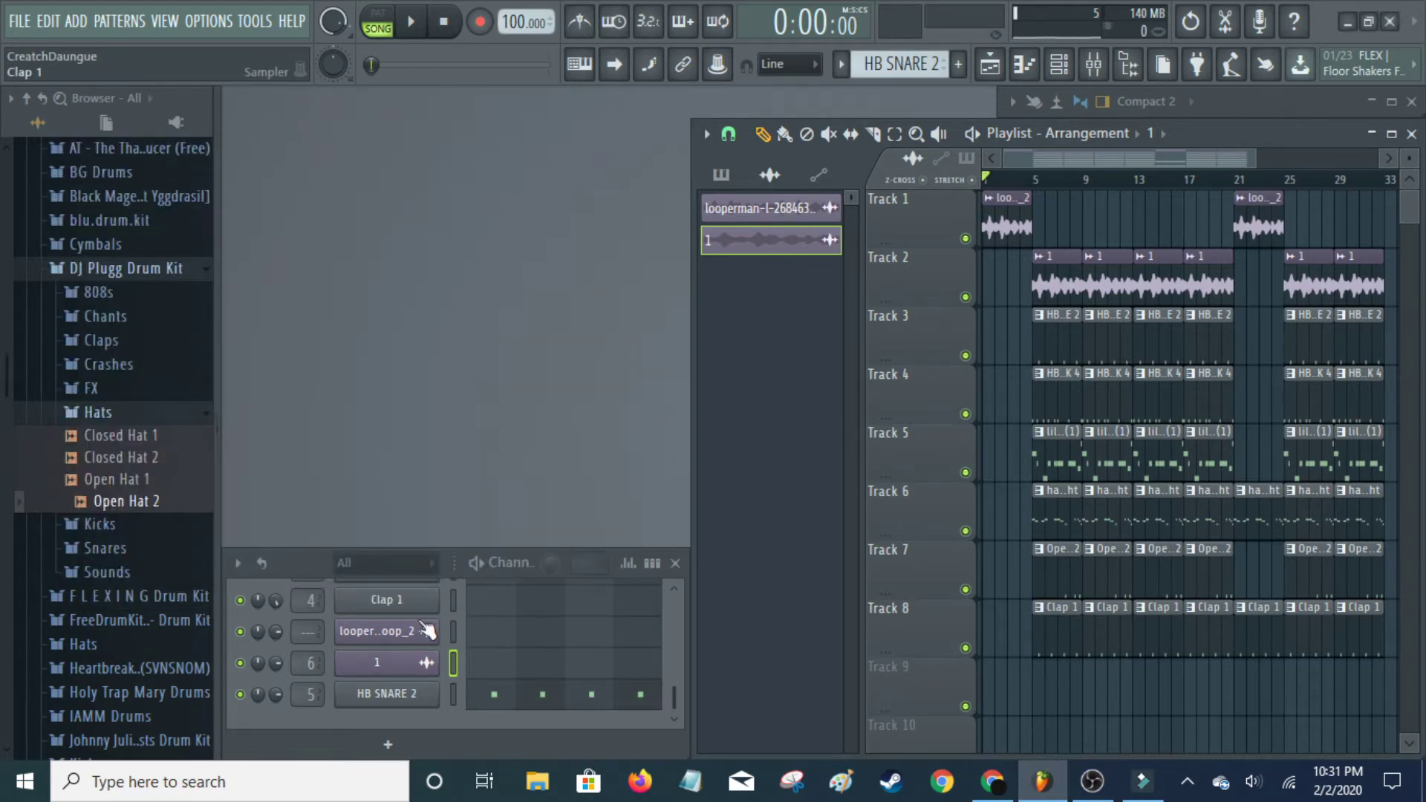
- Expand the mixer, inspect the Fruity Love Philter and Fruity Reeverb 2 effects on Insert 6, and collapse the mixer again
{"action": "left_click", "coordinate": [1372, 102]}
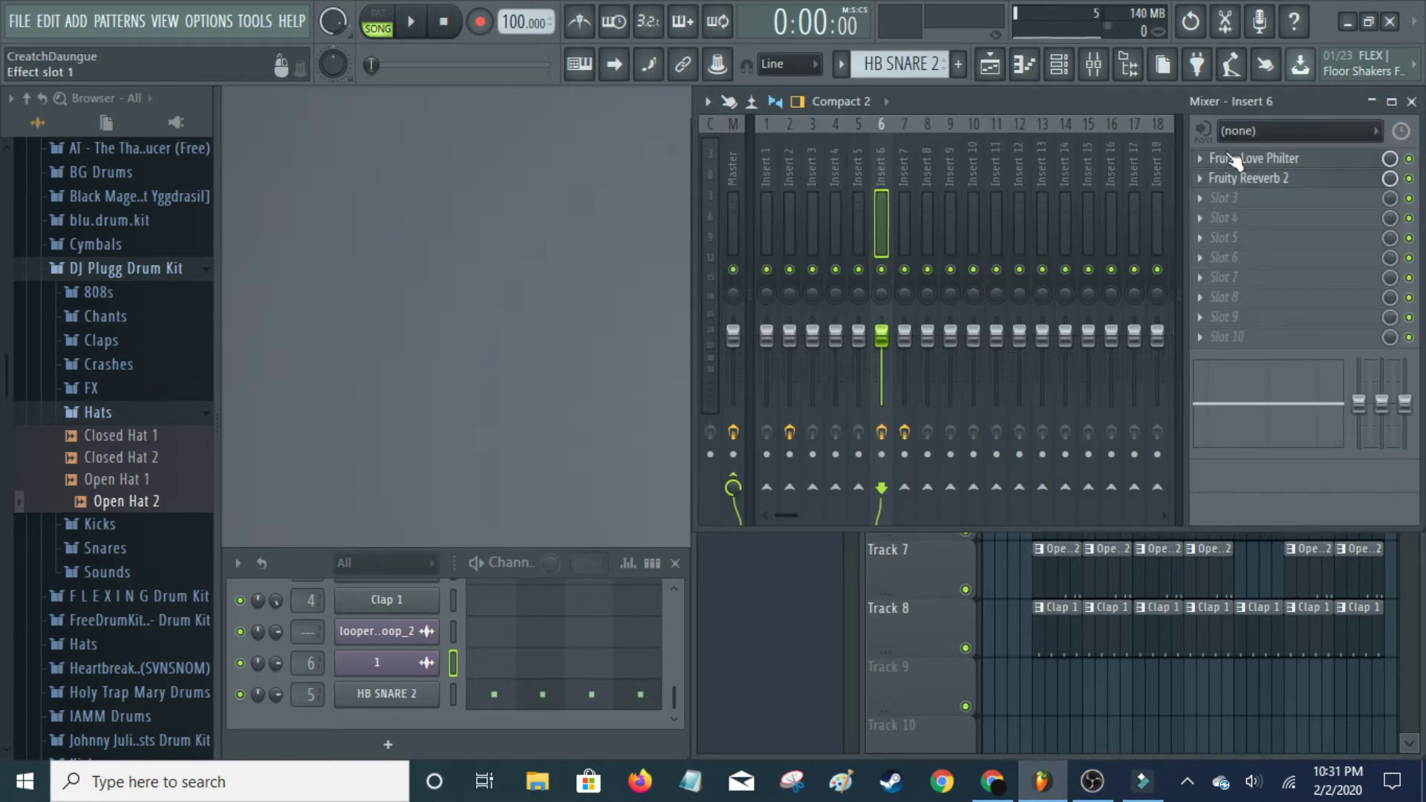
{"action": "left_click", "coordinate": [1271, 158]}
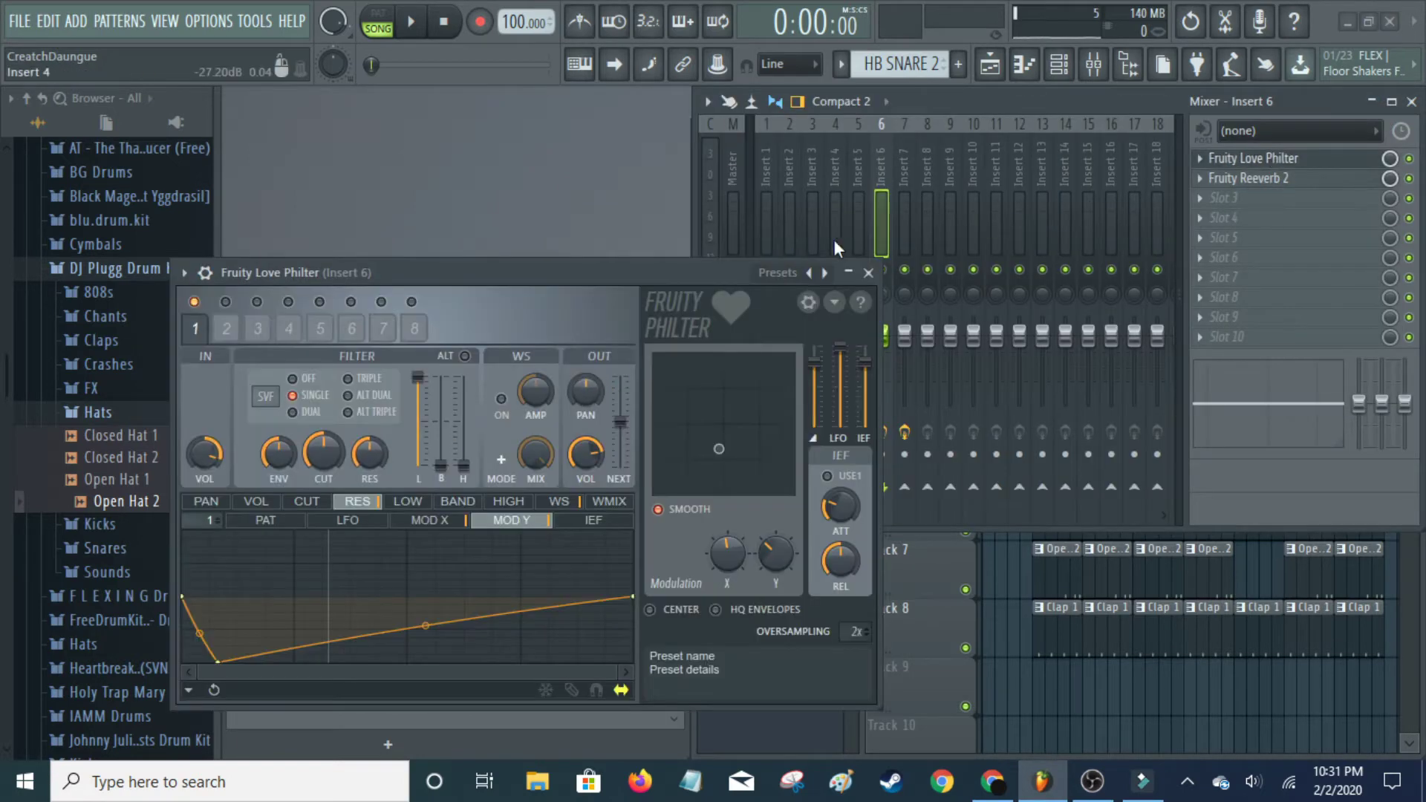
{"action": "left_click", "coordinate": [869, 273]}
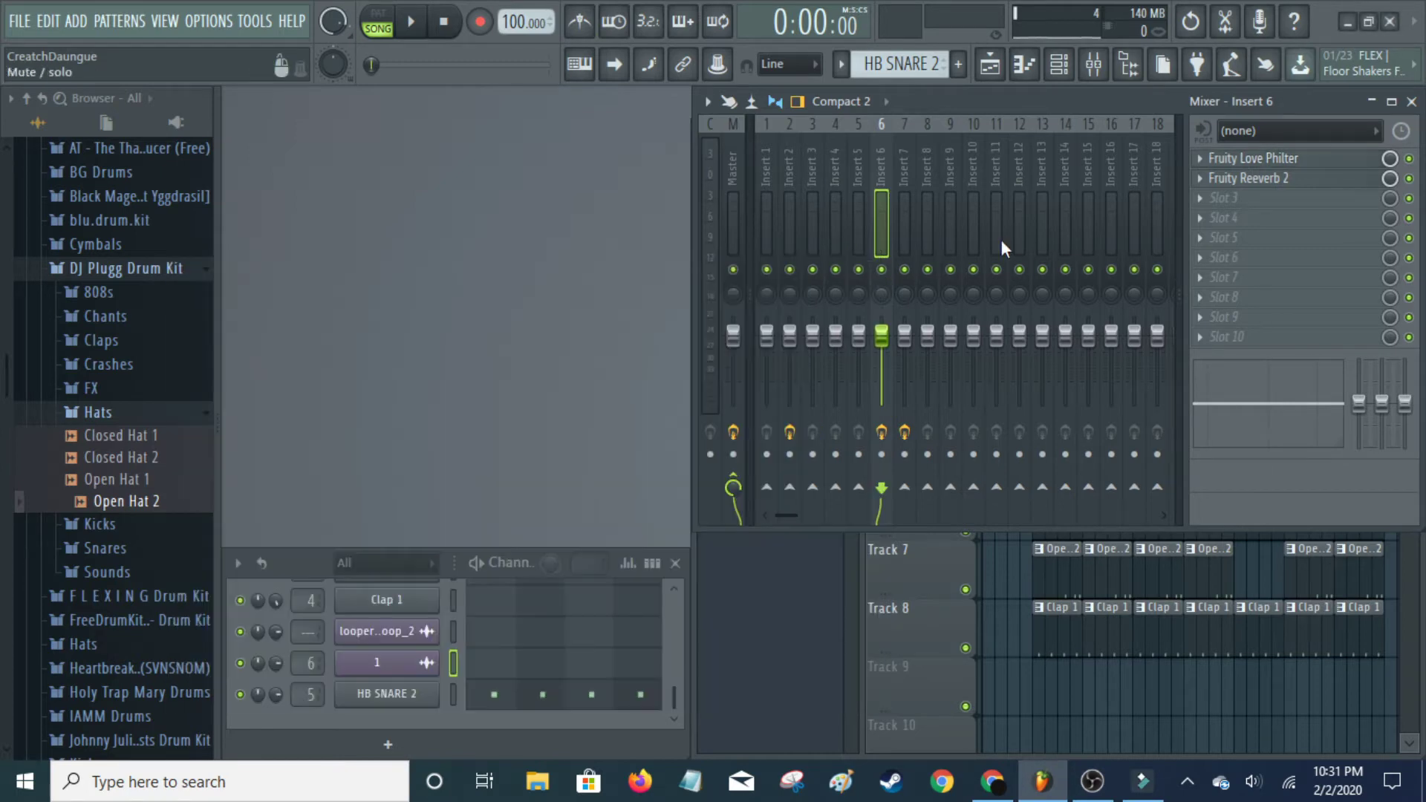
{"action": "left_click", "coordinate": [1263, 179]}
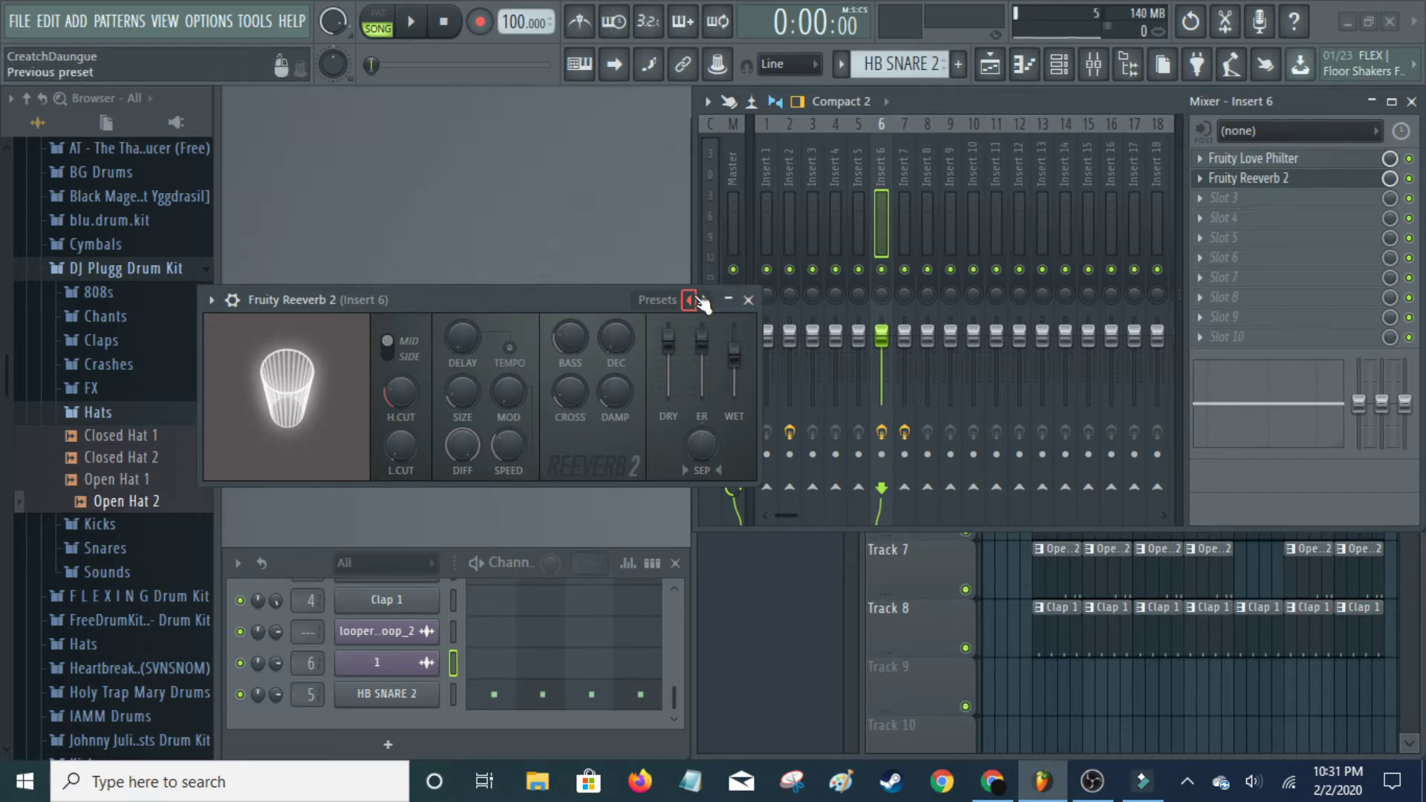
{"action": "left_click", "coordinate": [748, 299]}
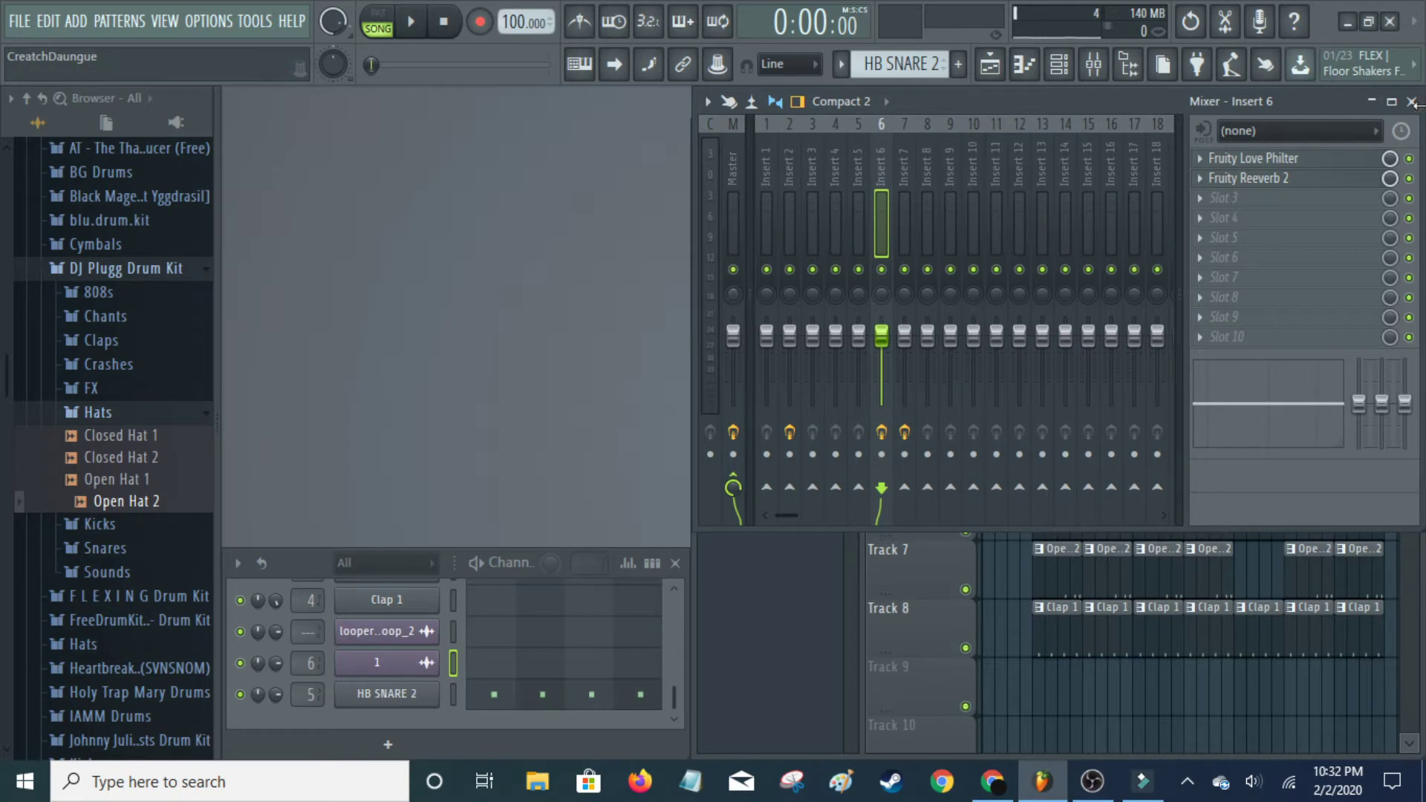
{"action": "left_click", "coordinate": [1370, 103]}
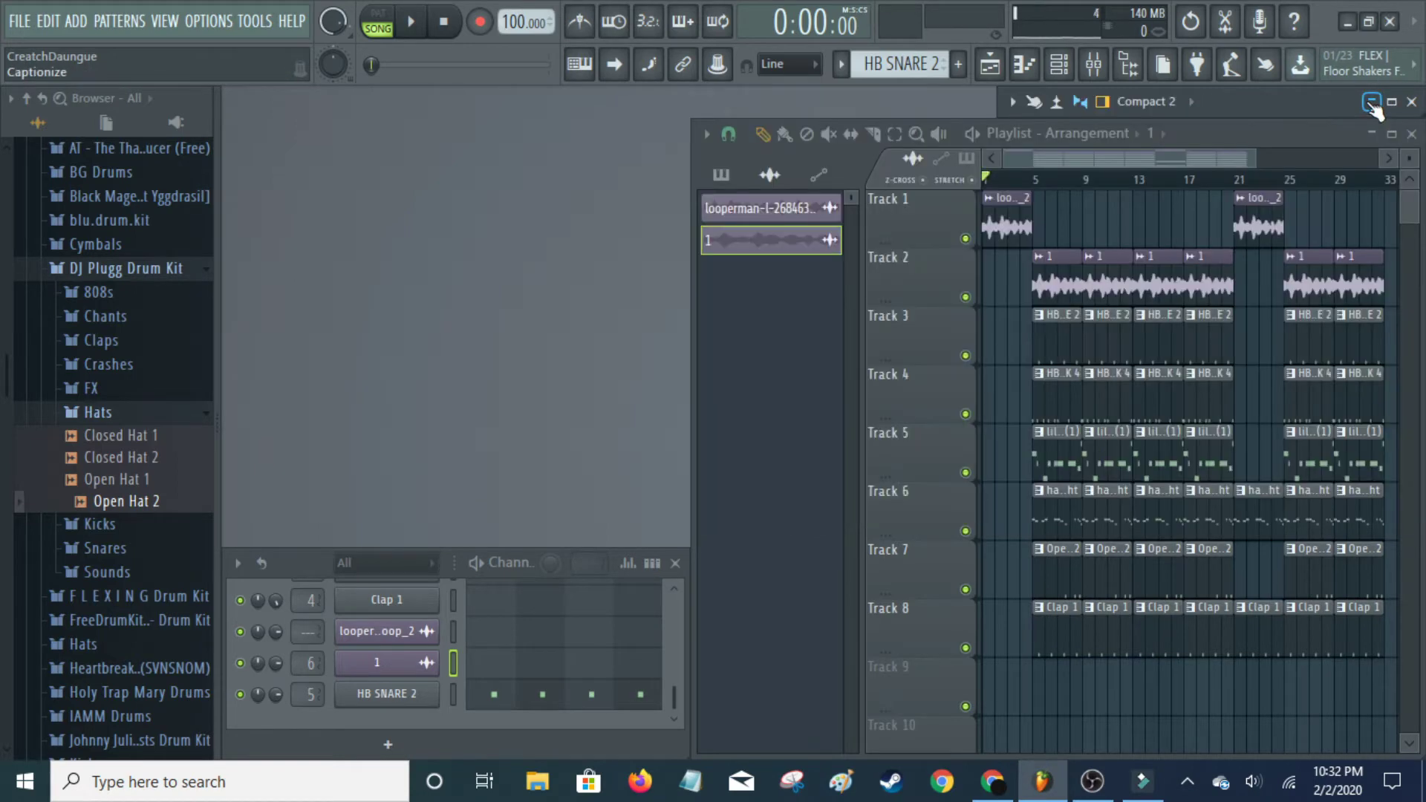
- Show the pattern list, open the HB KICK 4 pattern in the piano roll and play it in pattern mode
{"action": "left_click", "coordinate": [722, 175]}
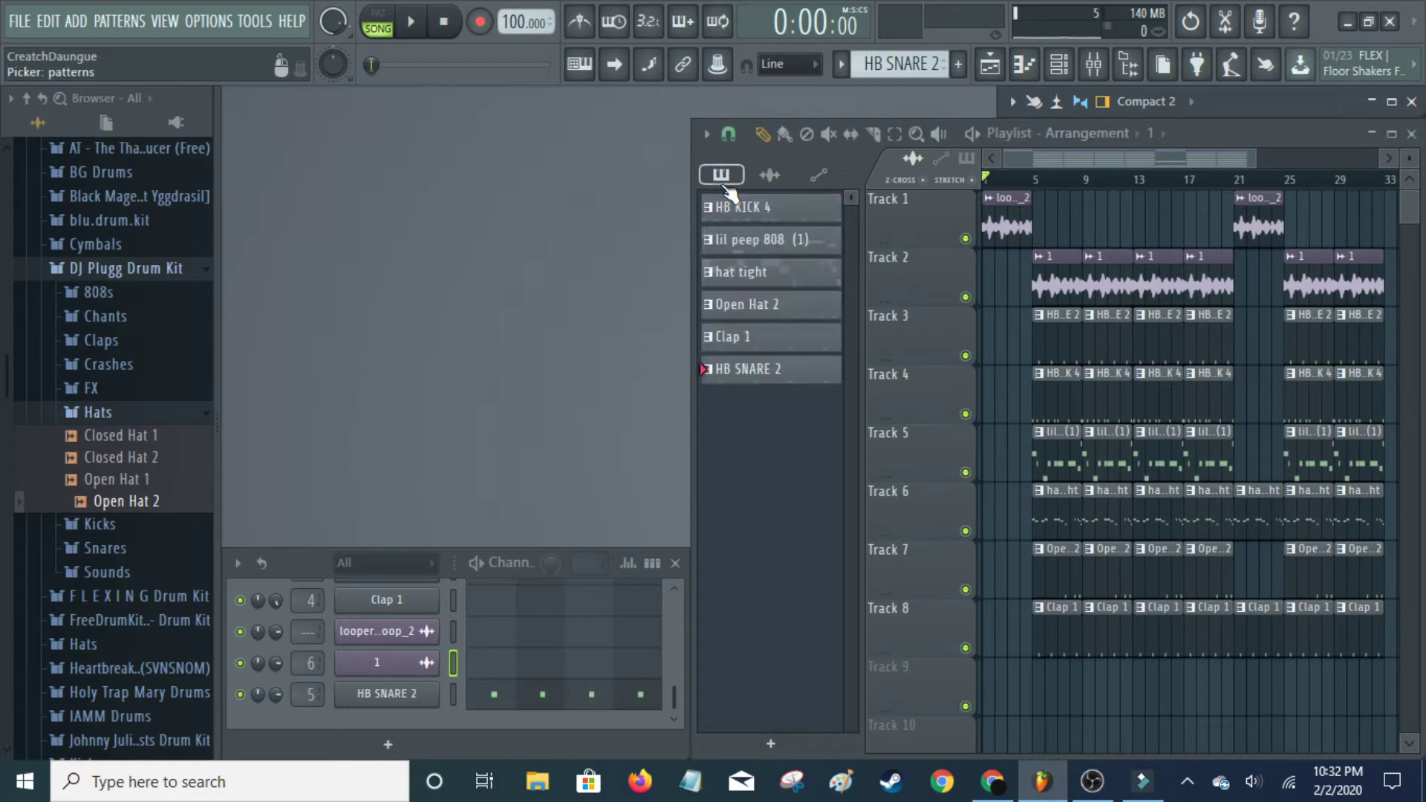
{"action": "left_click", "coordinate": [789, 223]}
{"action": "scroll", "coordinate": [574, 654], "scroll_direction": "up", "scroll_amount": 3}
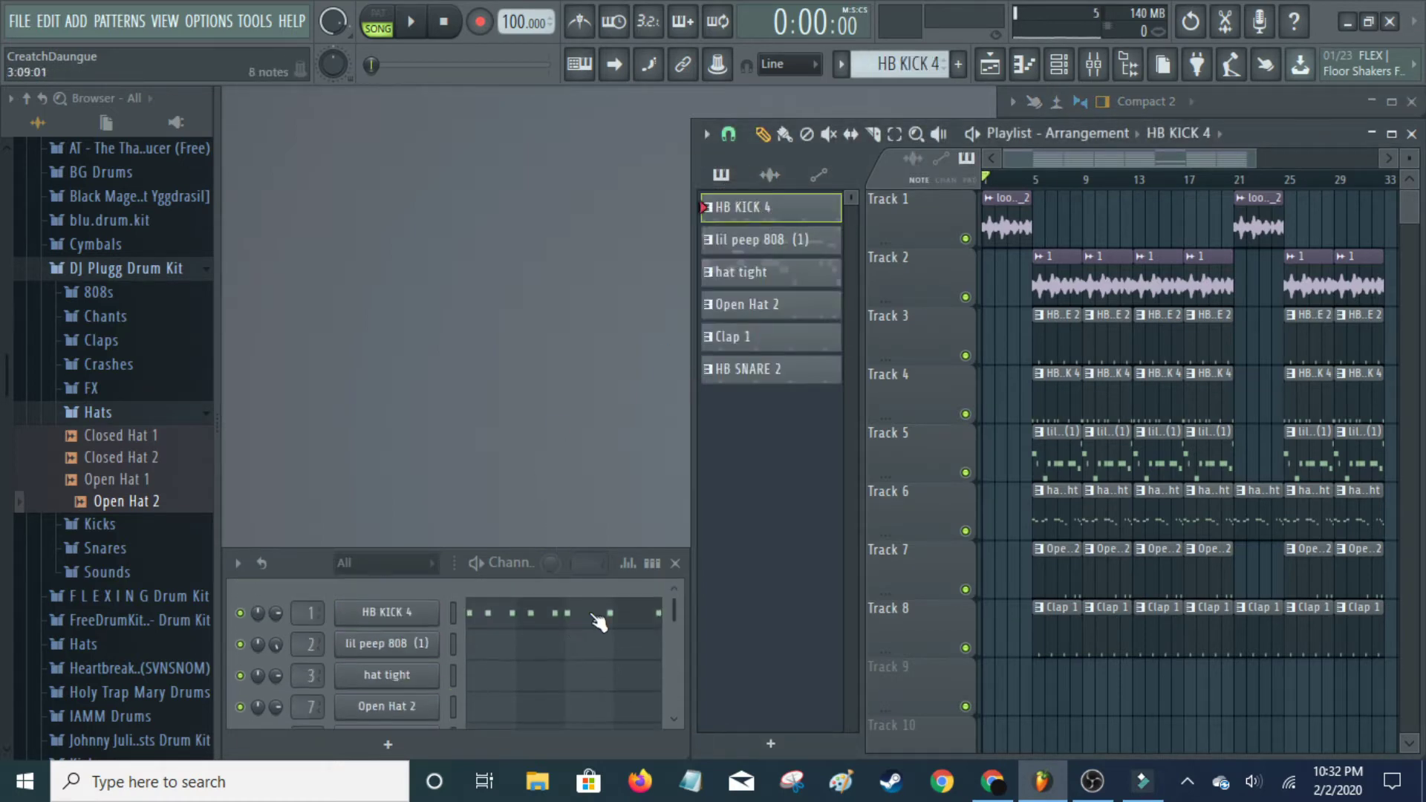
{"action": "left_click", "coordinate": [599, 622]}
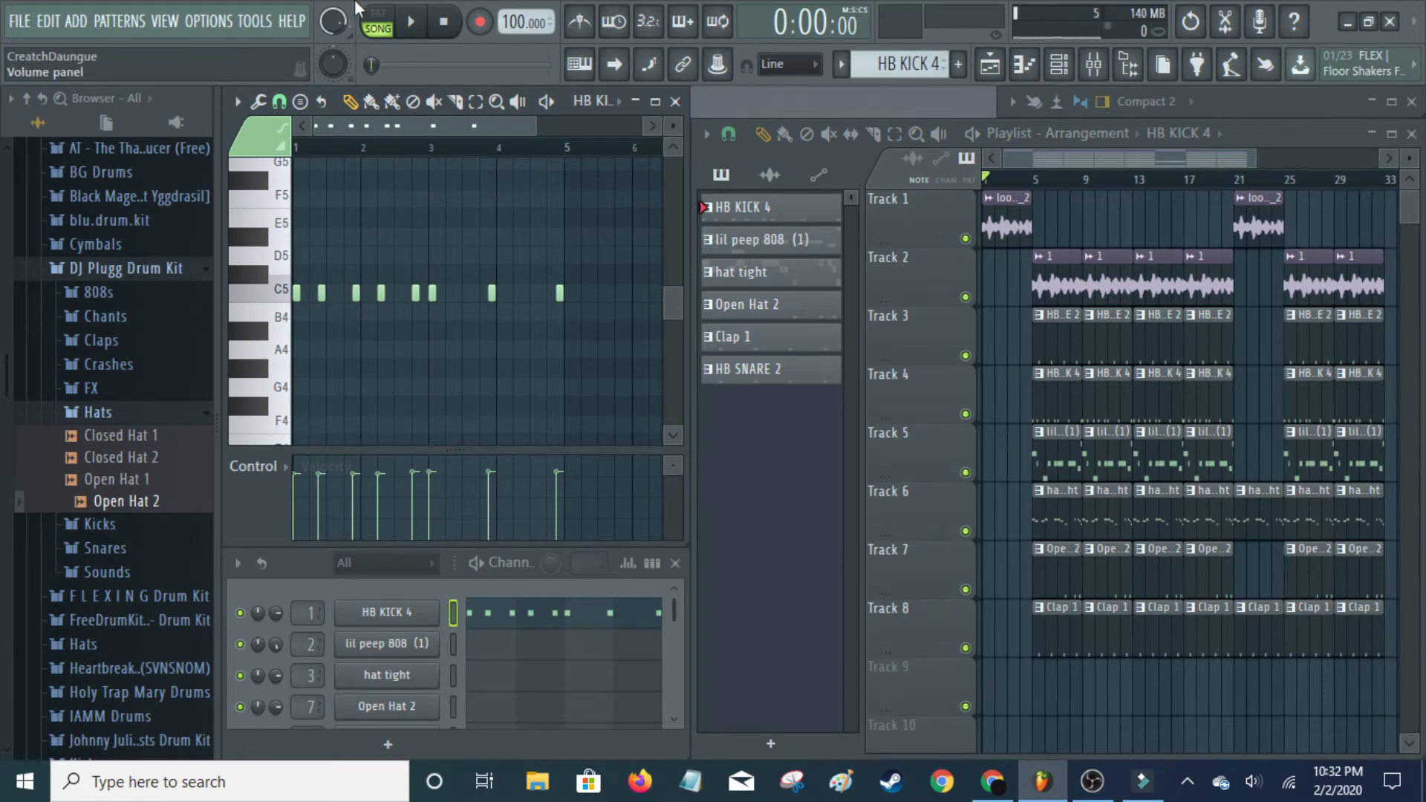
{"action": "key", "text": "l"}
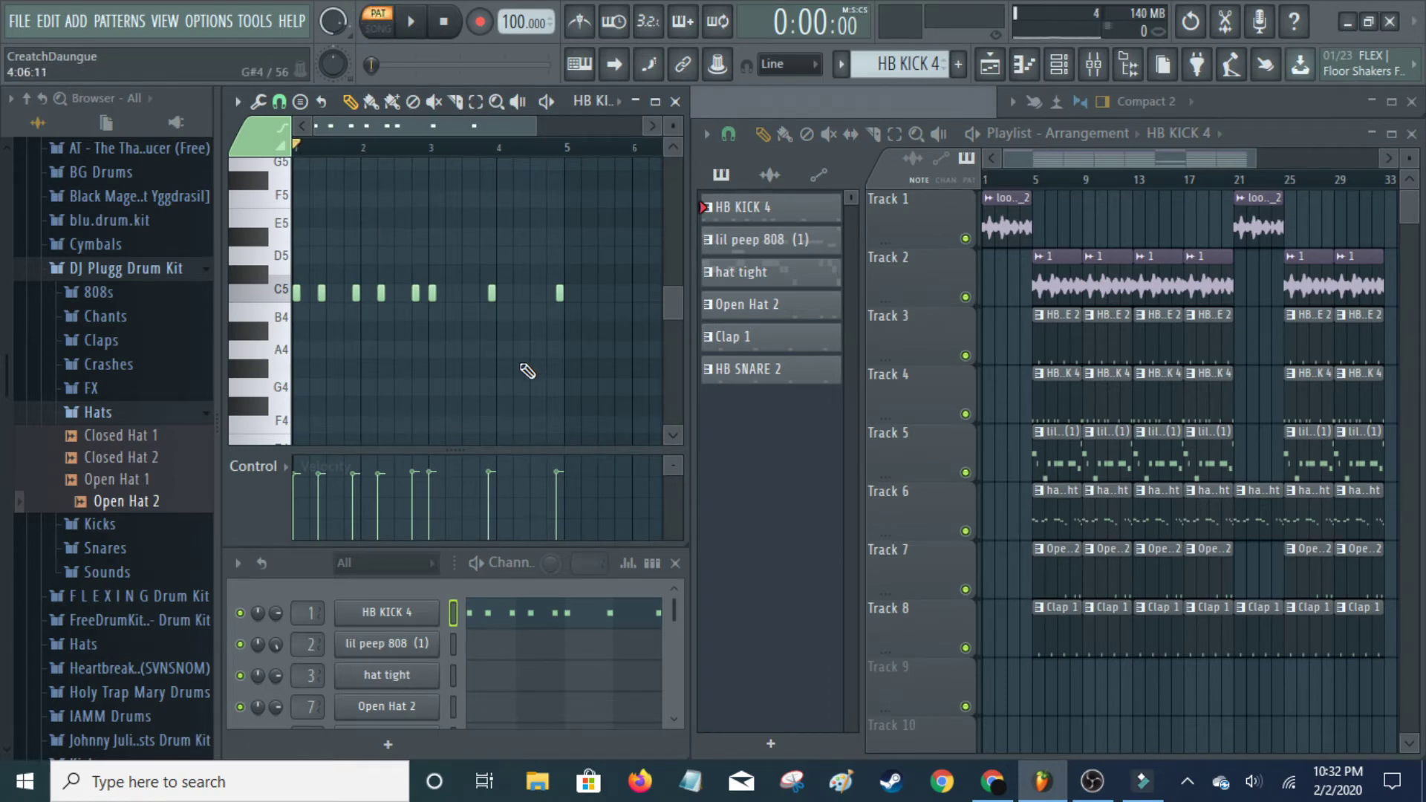
{"action": "key", "text": "space"}
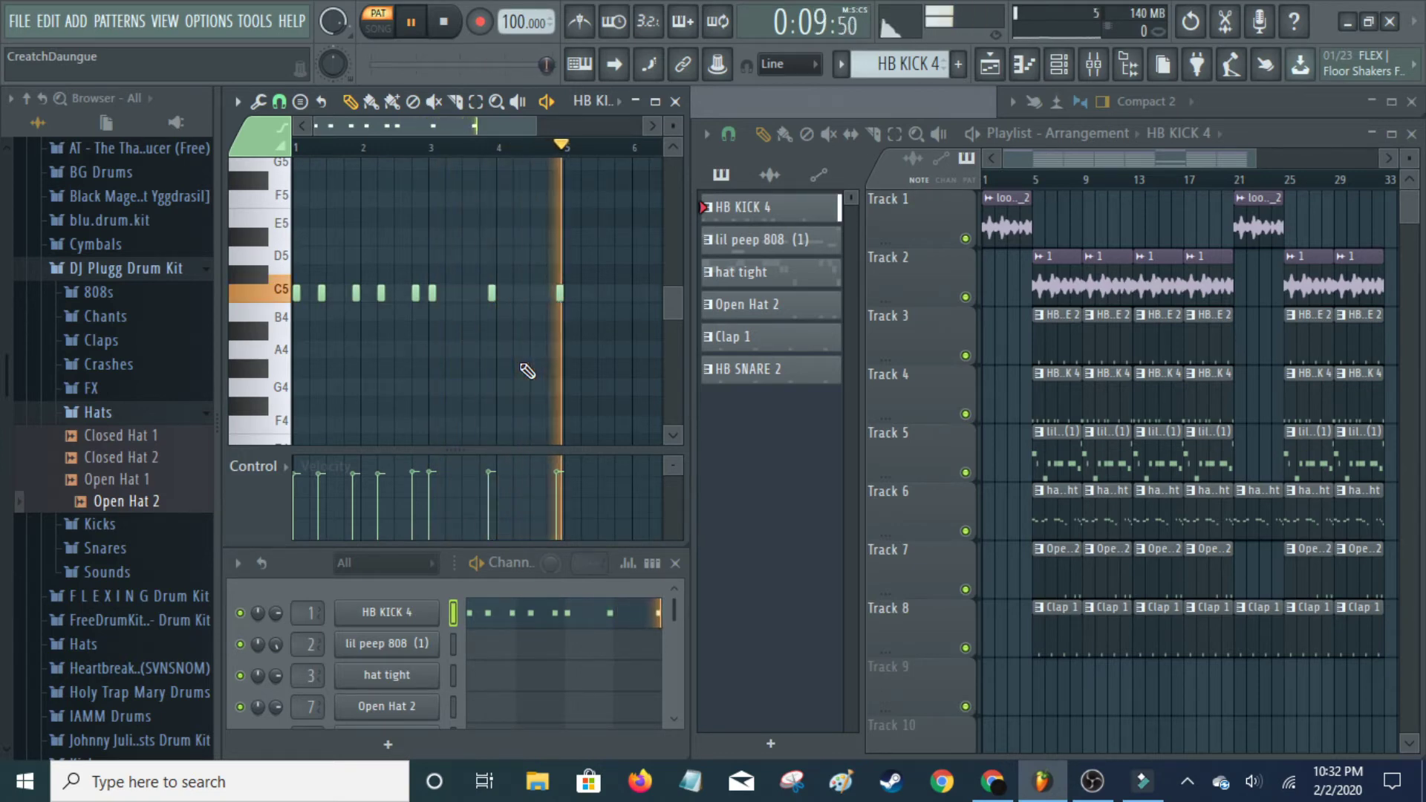
{"action": "key", "text": "space"}
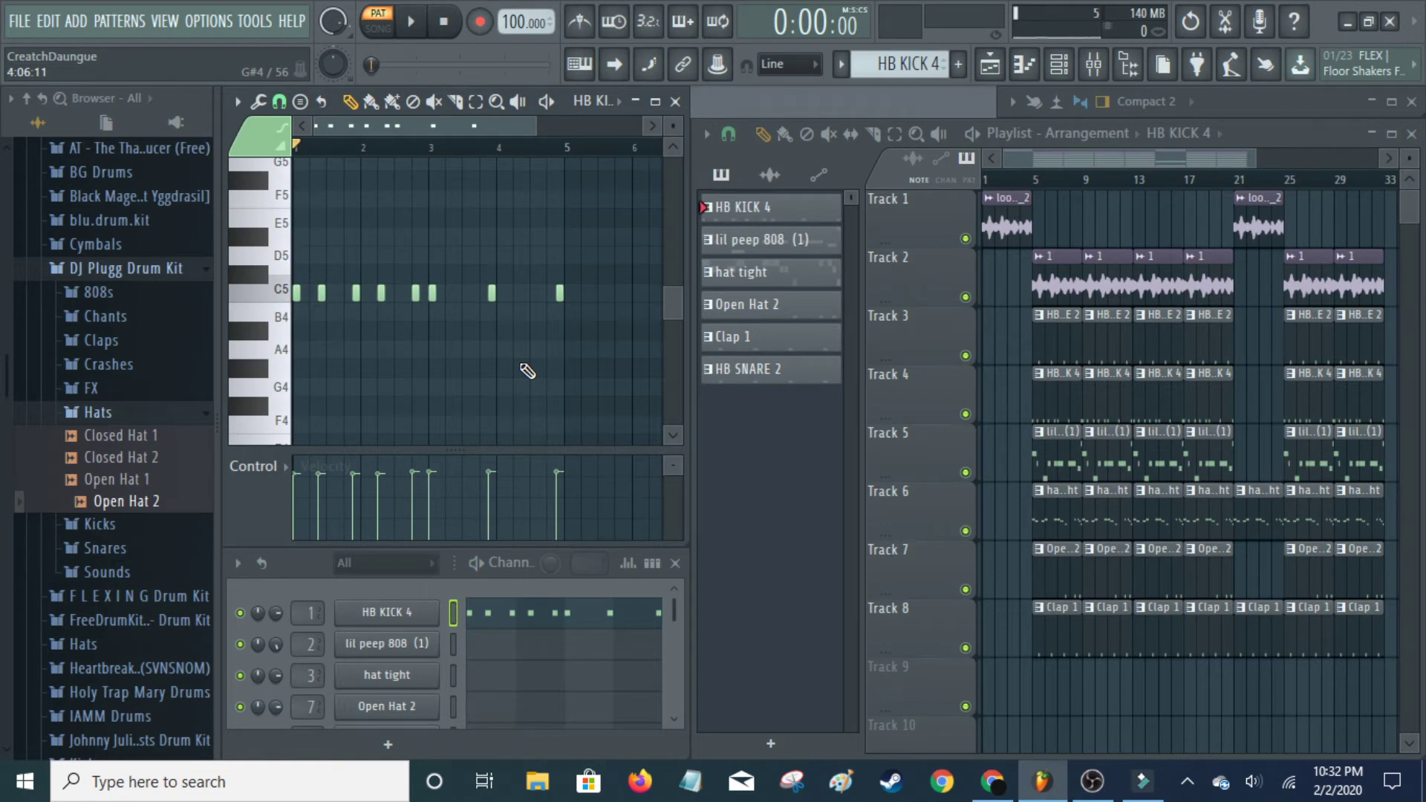
- Open the lil peep 808 (1) pattern in the piano roll and play it through
{"action": "left_click", "coordinate": [793, 249]}
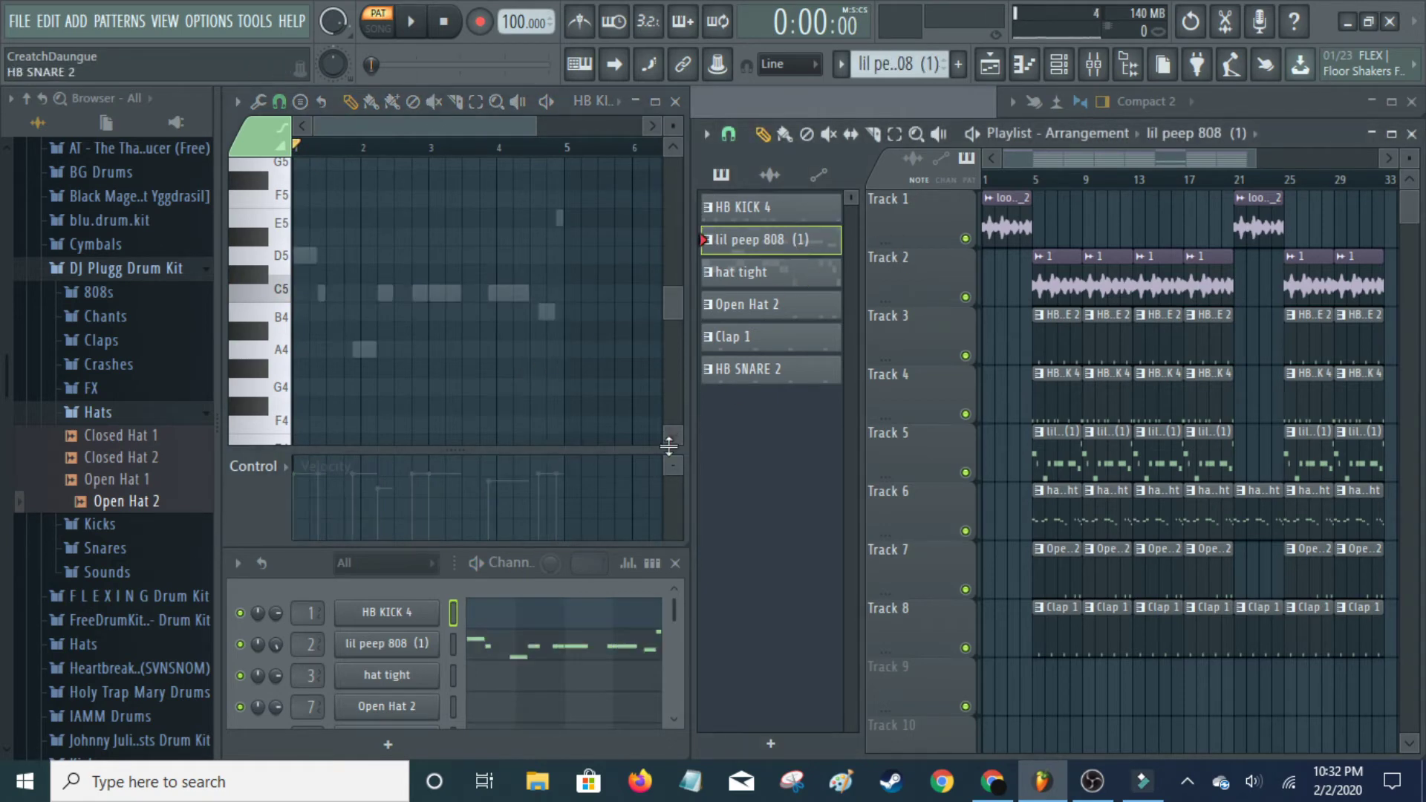
{"action": "left_click", "coordinate": [645, 652]}
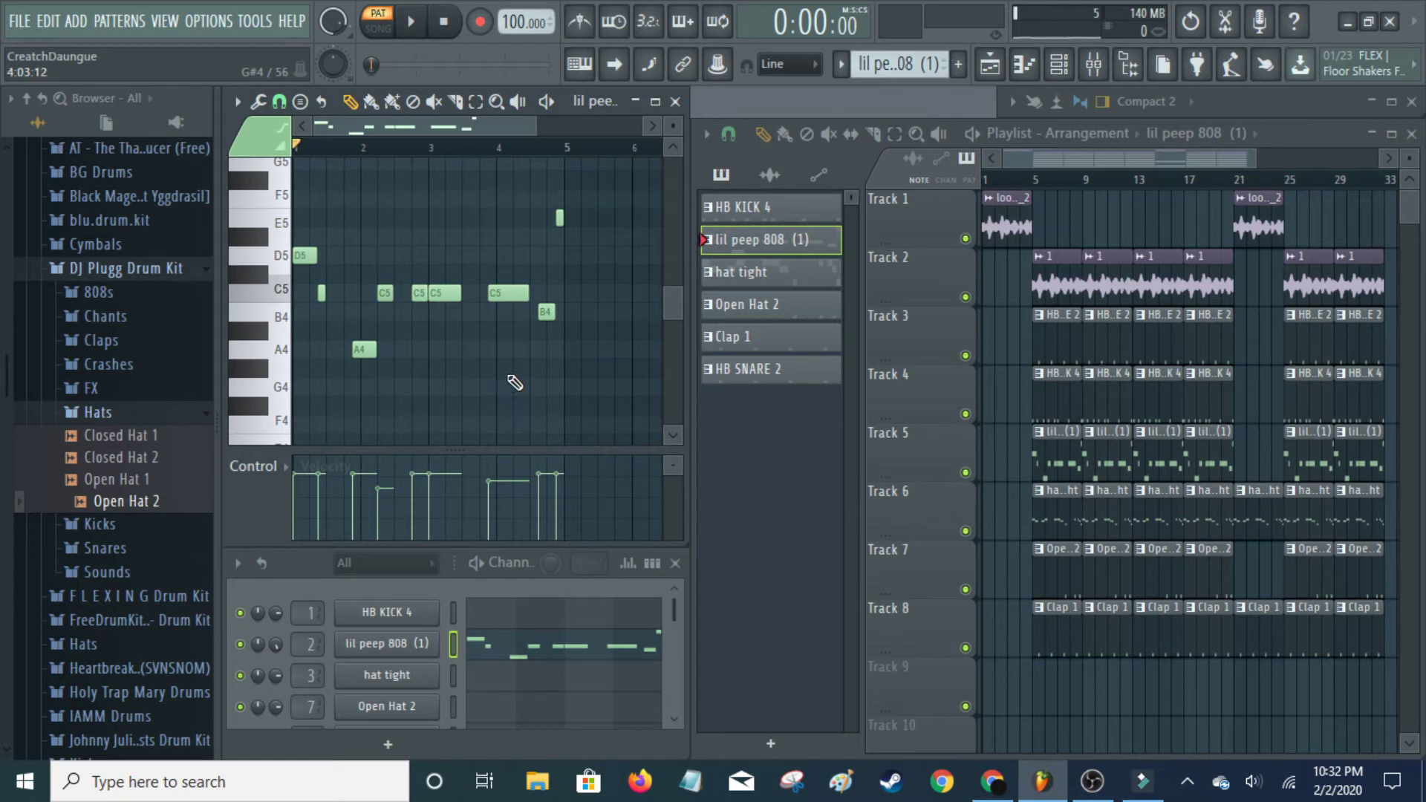
{"action": "key", "text": "space"}
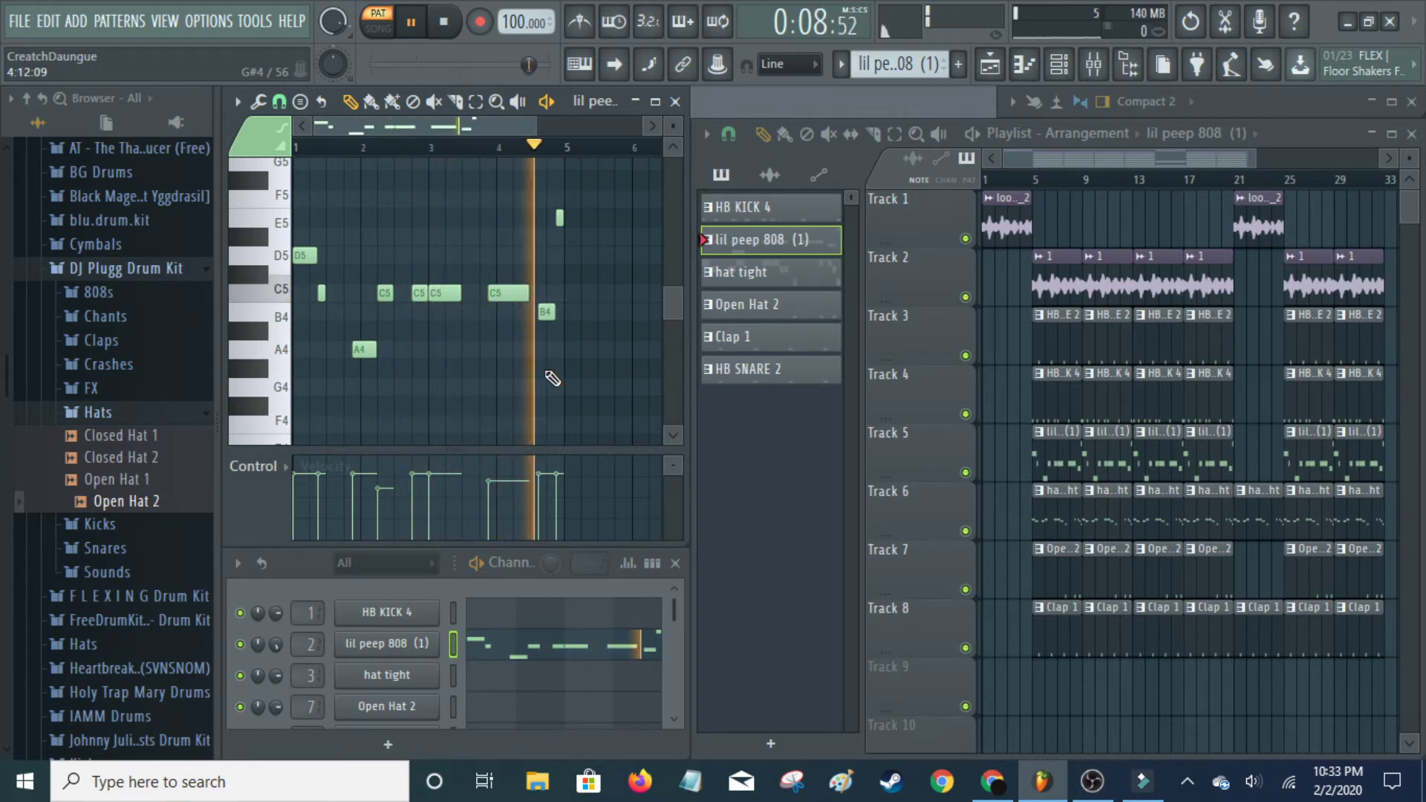
{"action": "key", "text": "space"}
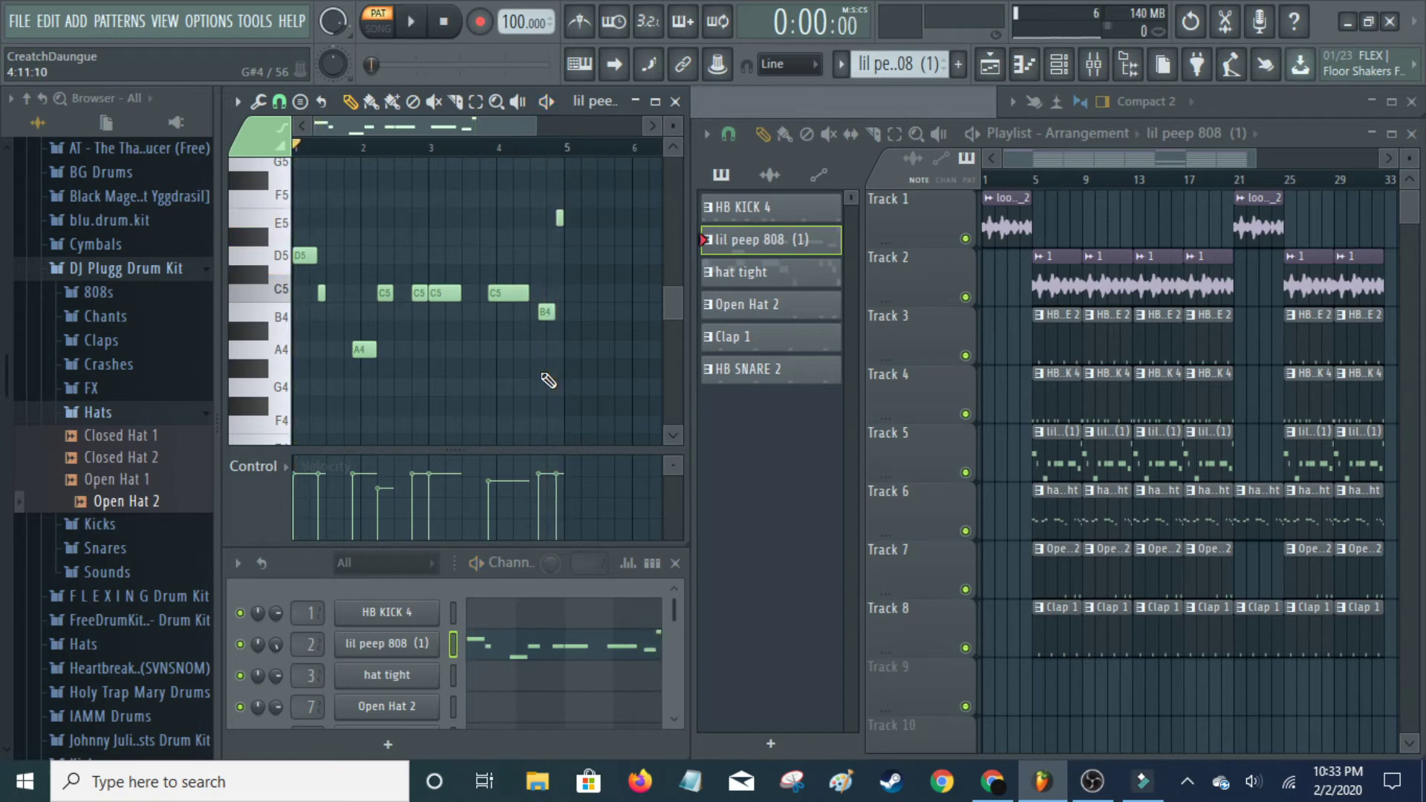
- Select the hat tight pattern and look over its notes
{"action": "left_click", "coordinate": [799, 288]}
{"action": "scroll", "coordinate": [623, 393], "scroll_direction": "down", "scroll_amount": 3}
{"action": "scroll", "coordinate": [509, 357], "scroll_direction": "up", "scroll_amount": 2}
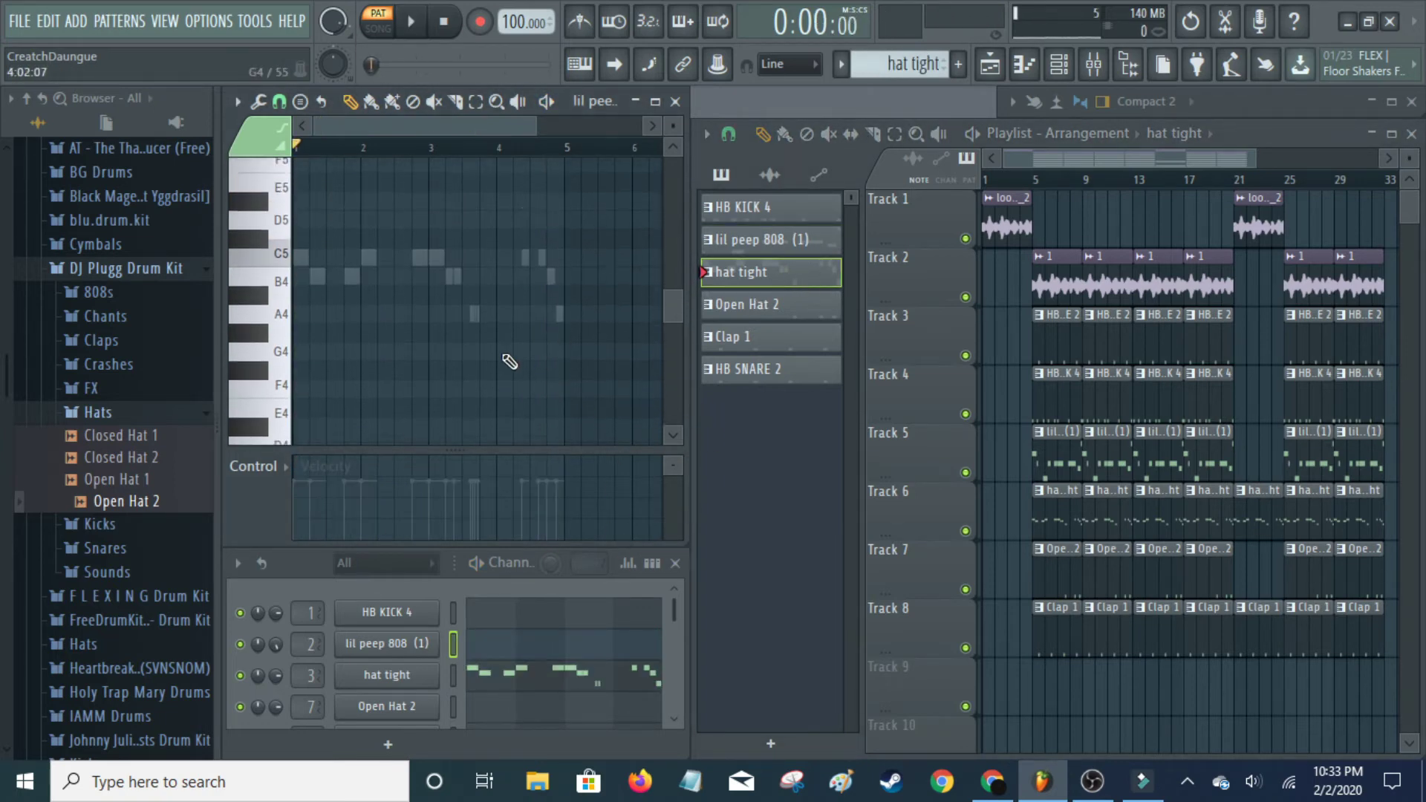
- Select the Clap 1 pattern, view its steps and preview the clap sample in its channel settings
{"action": "left_click", "coordinate": [809, 340]}
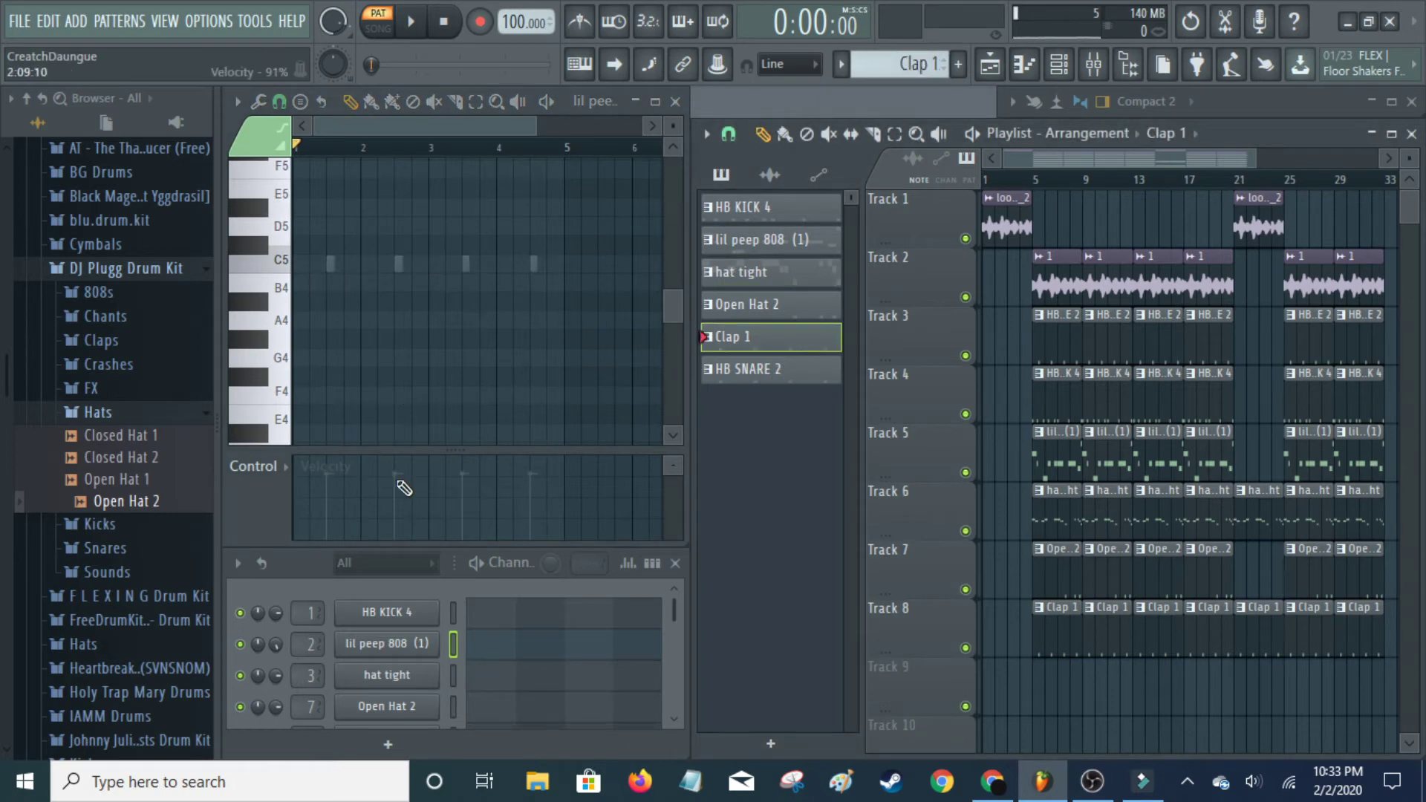
{"action": "scroll", "coordinate": [533, 691], "scroll_direction": "down", "scroll_amount": 3}
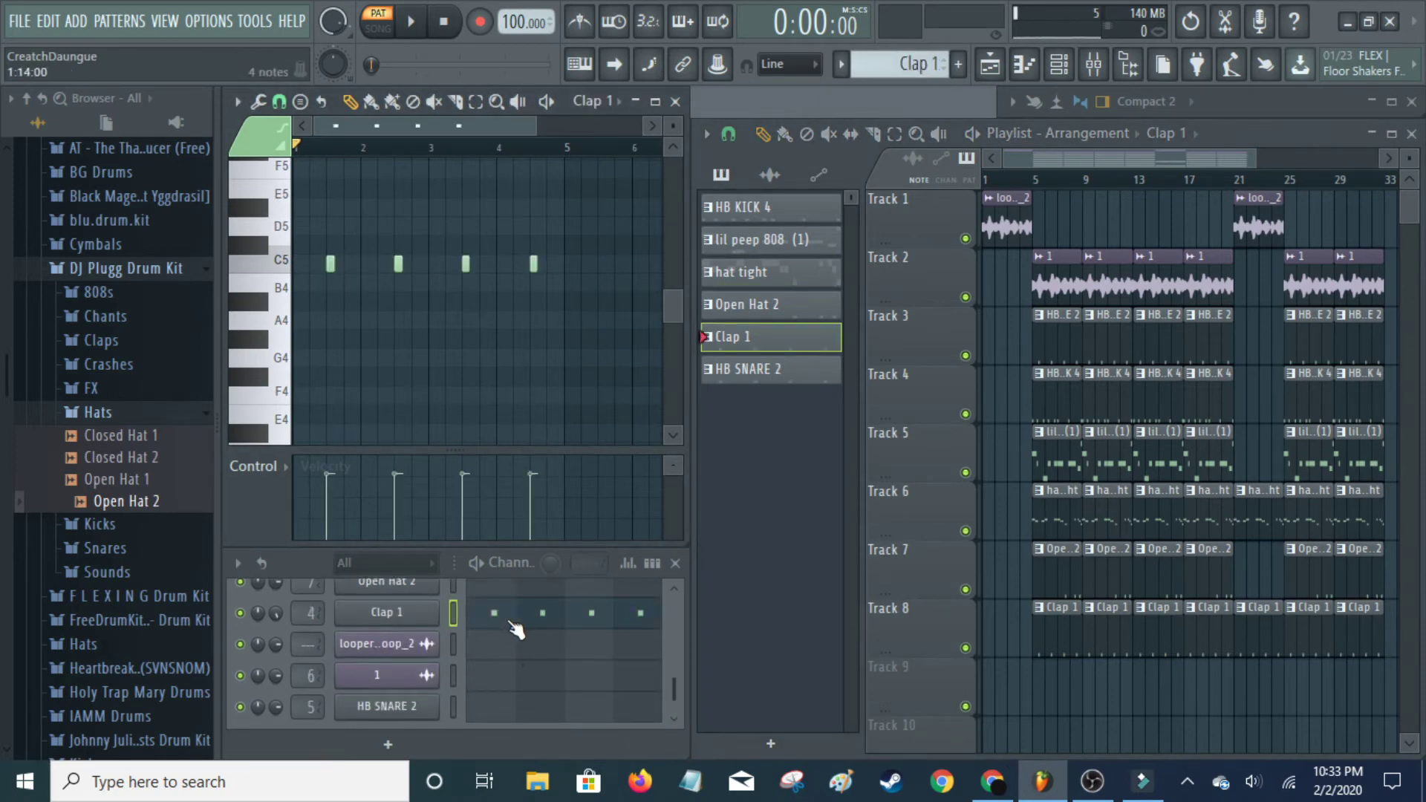
{"action": "left_click", "coordinate": [402, 614]}
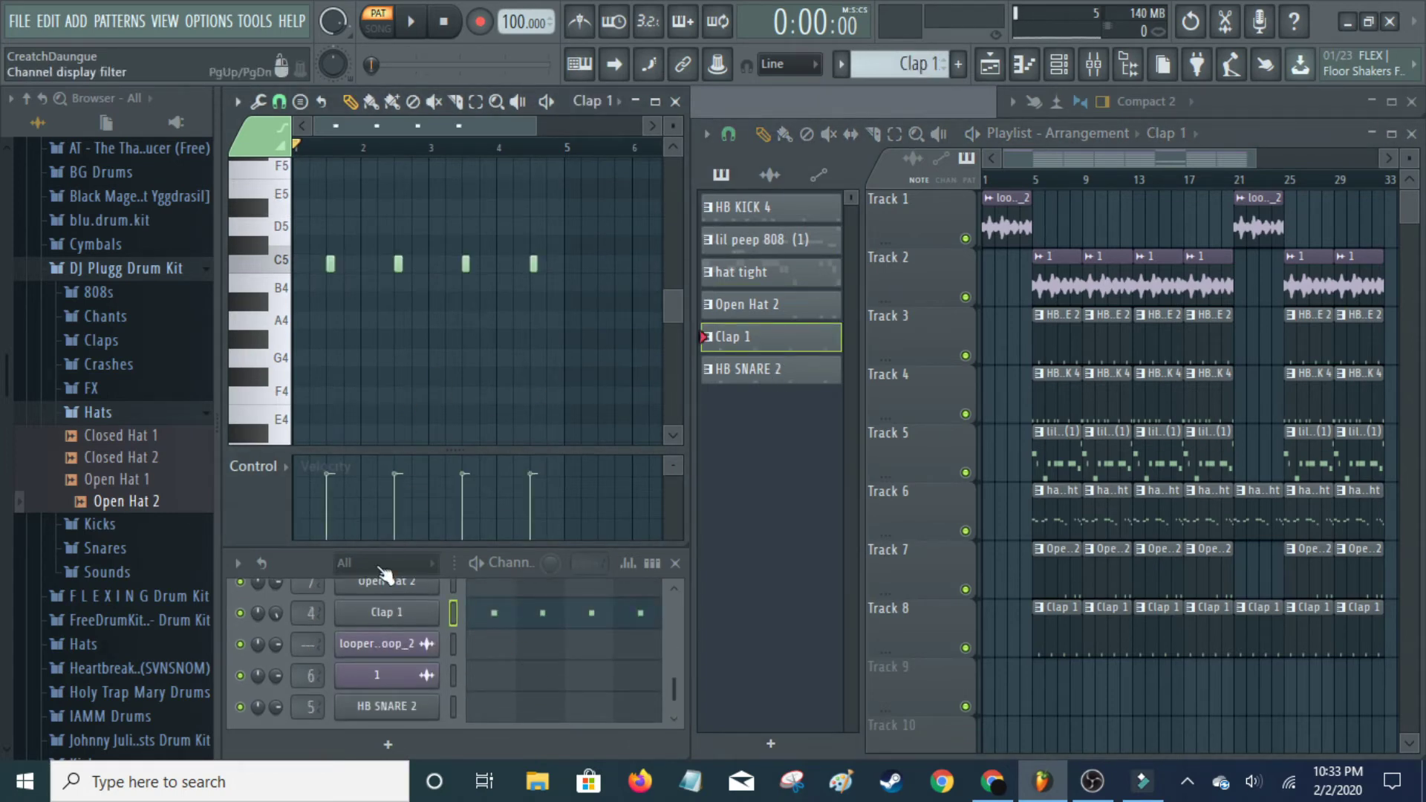
{"action": "left_click", "coordinate": [401, 613]}
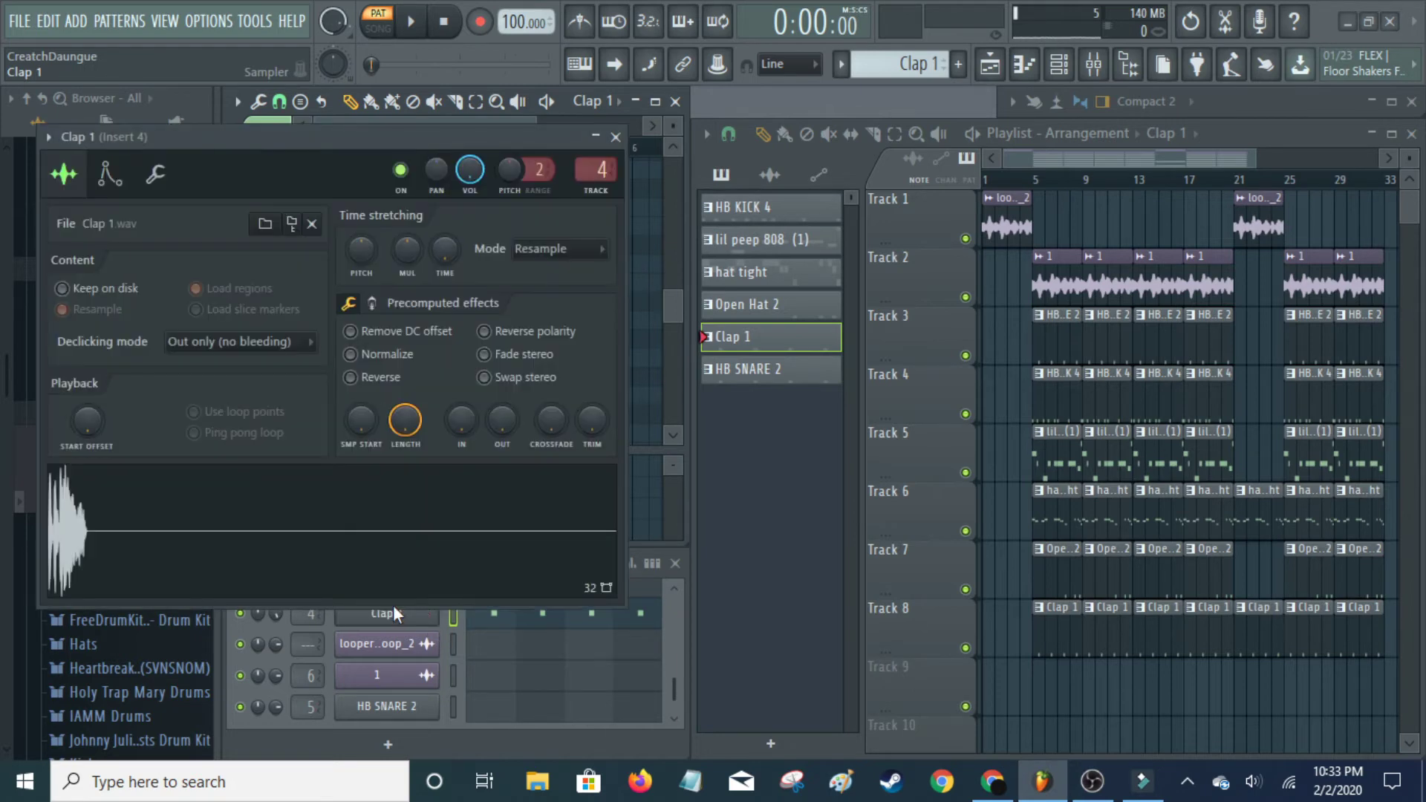
{"action": "left_click", "coordinate": [413, 534]}
{"action": "left_click", "coordinate": [413, 533]}
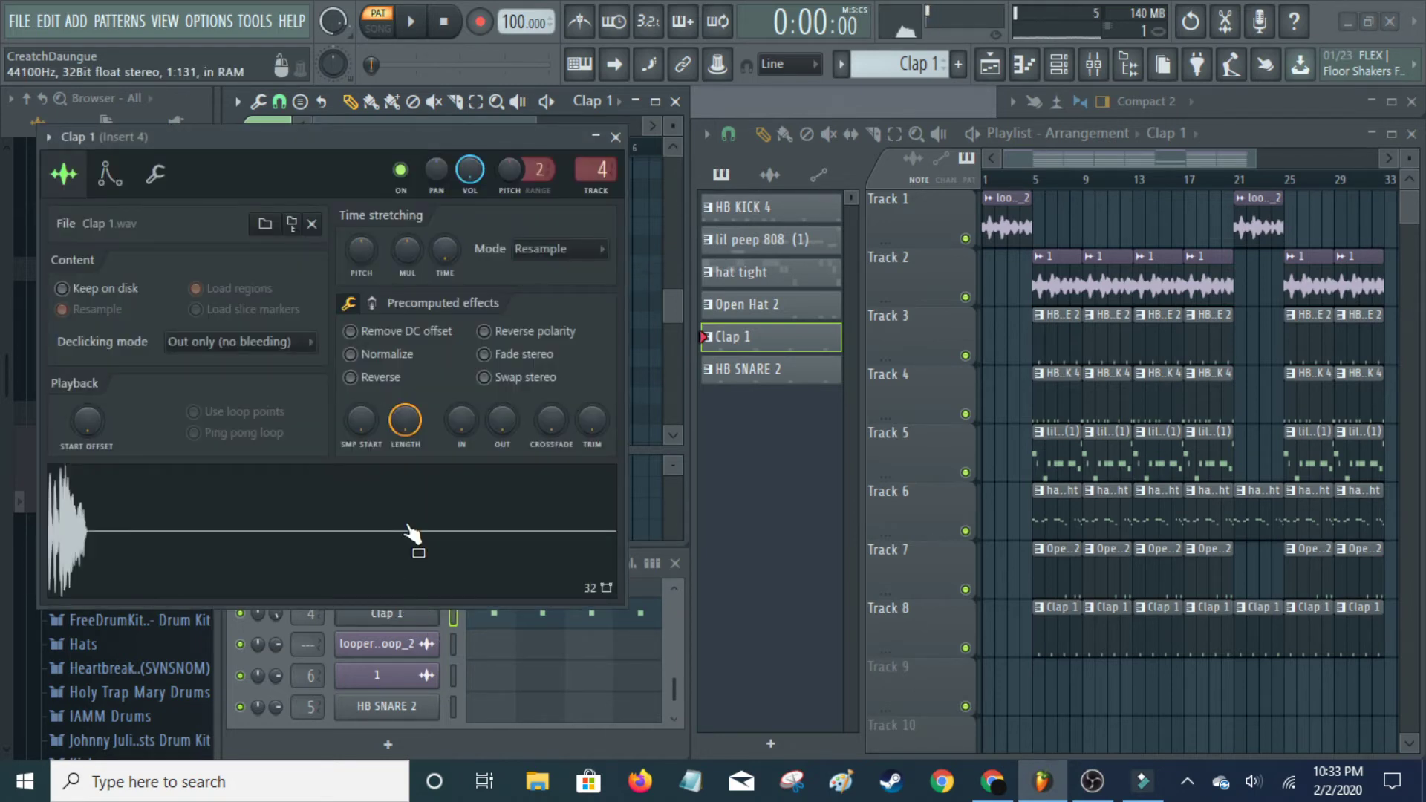
{"action": "left_click", "coordinate": [615, 137]}
- Select the HB SNARE 2 pattern, preview the snare sample in its channel settings and close them
{"action": "left_click", "coordinate": [743, 370]}
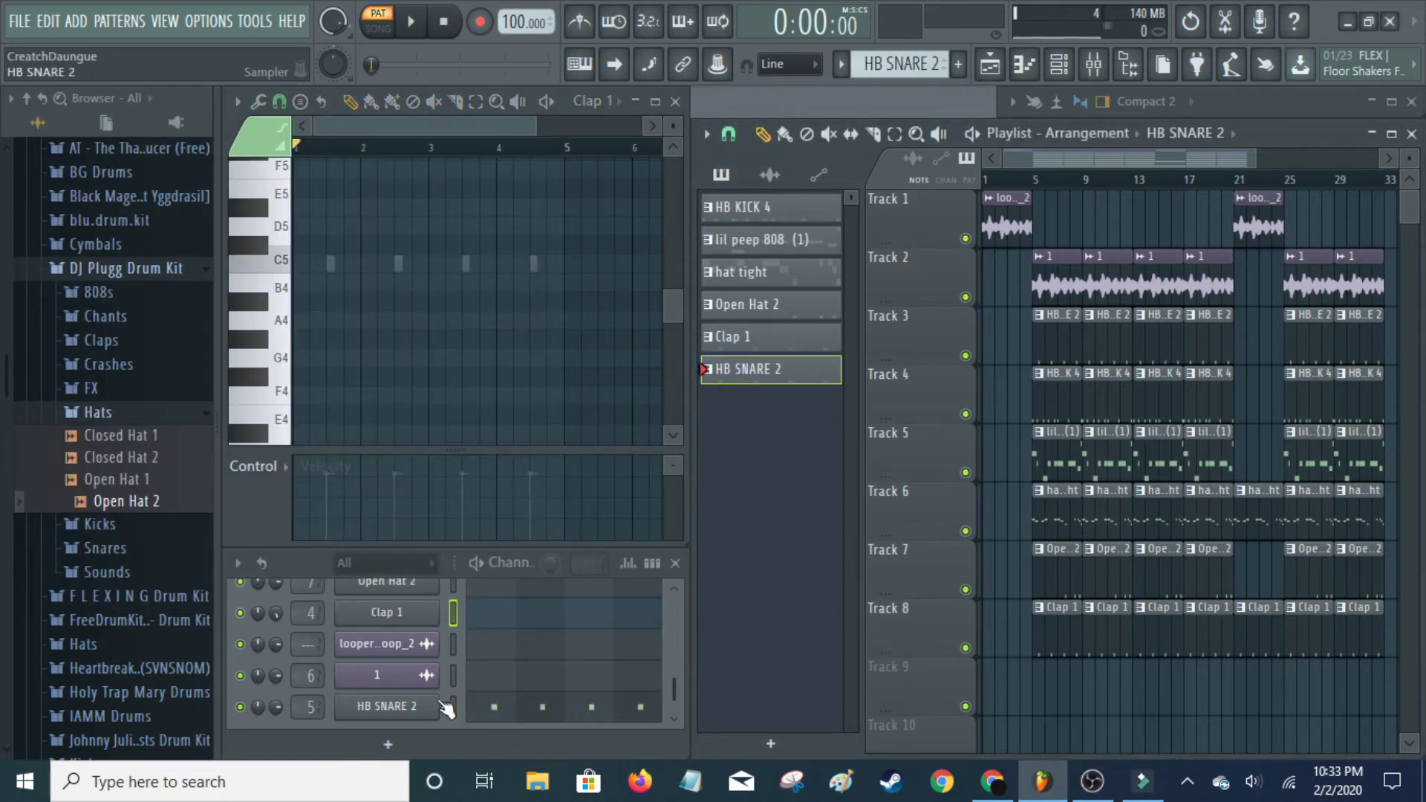
{"action": "left_click", "coordinate": [386, 706]}
{"action": "left_click", "coordinate": [465, 547]}
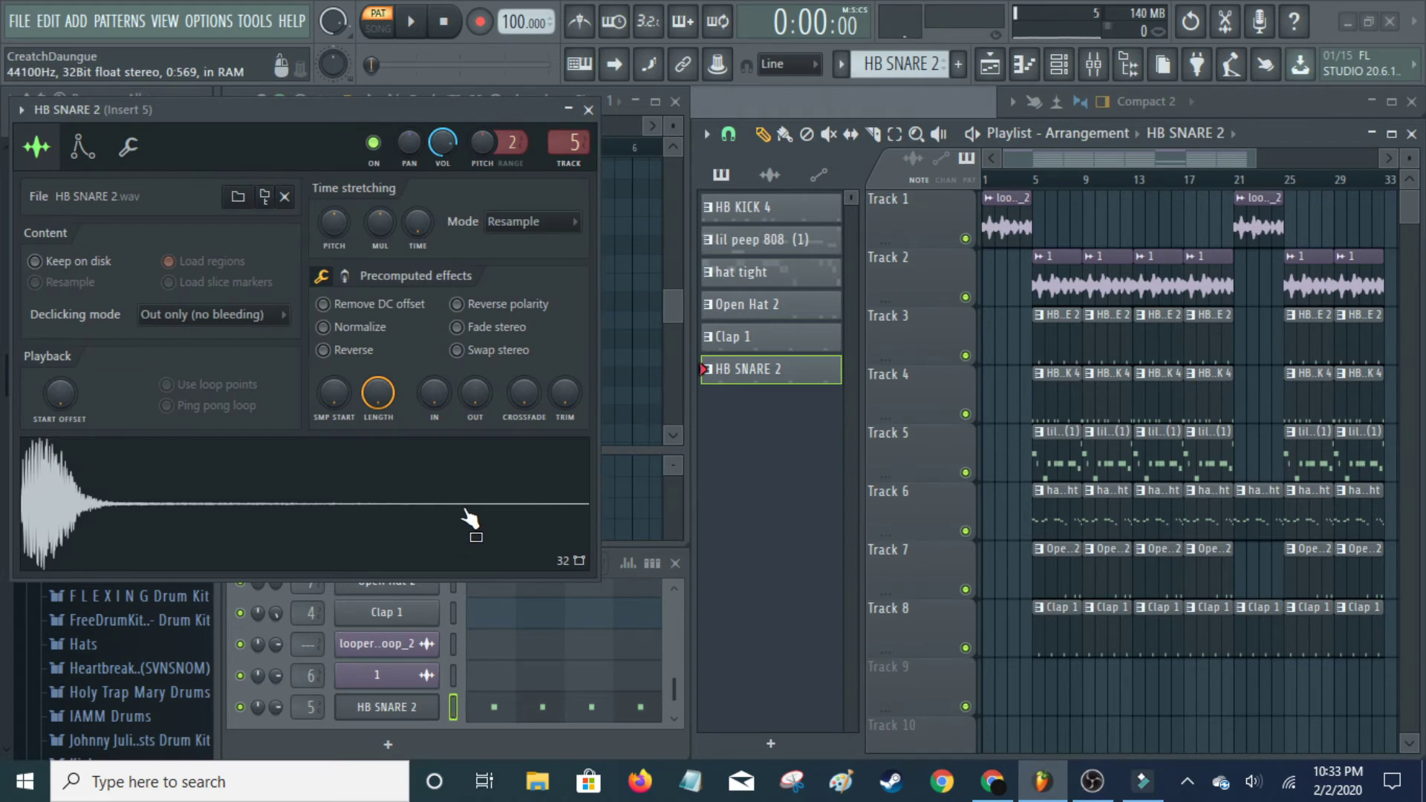
{"action": "left_click", "coordinate": [588, 110]}
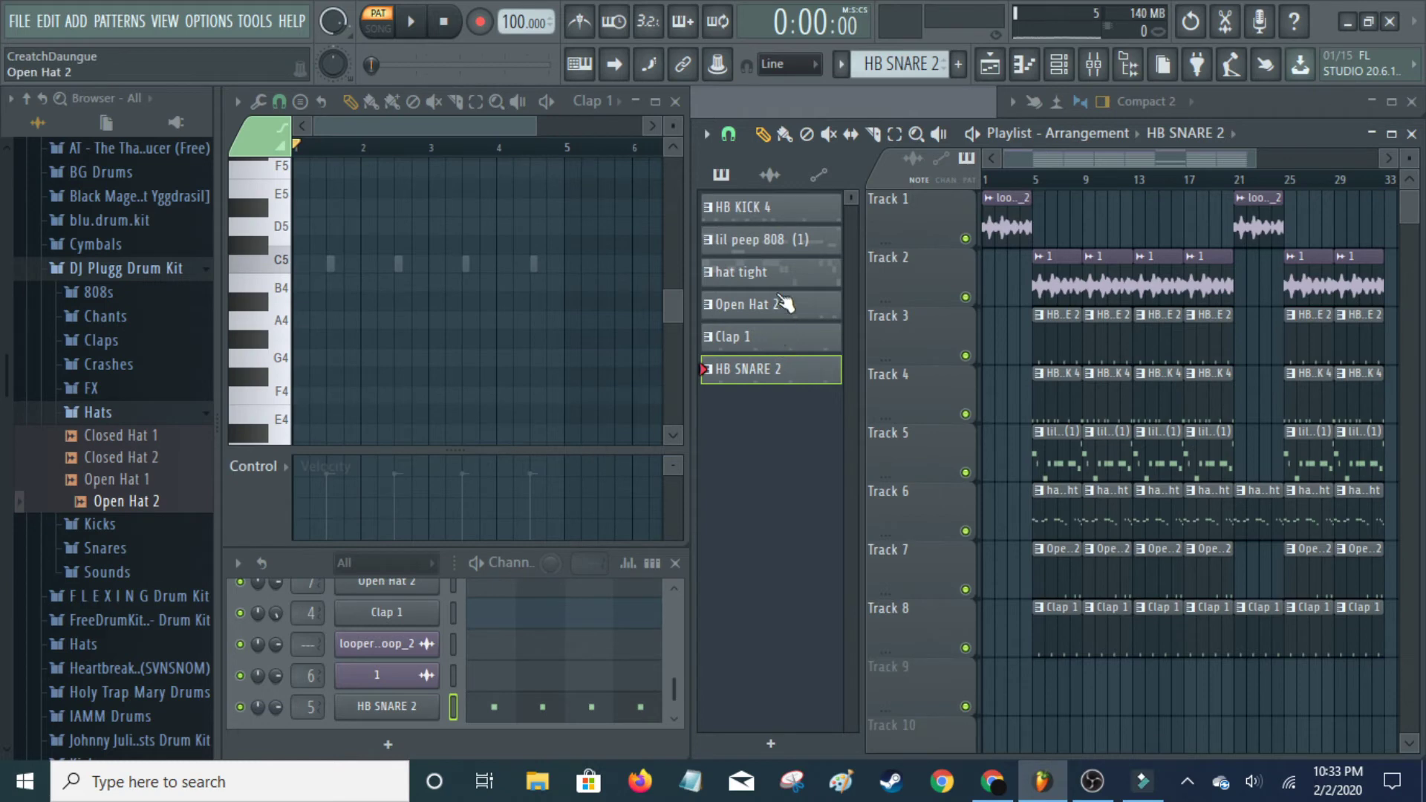
- Open the hat tight pattern in the piano roll and play it
{"action": "left_click", "coordinate": [804, 275]}
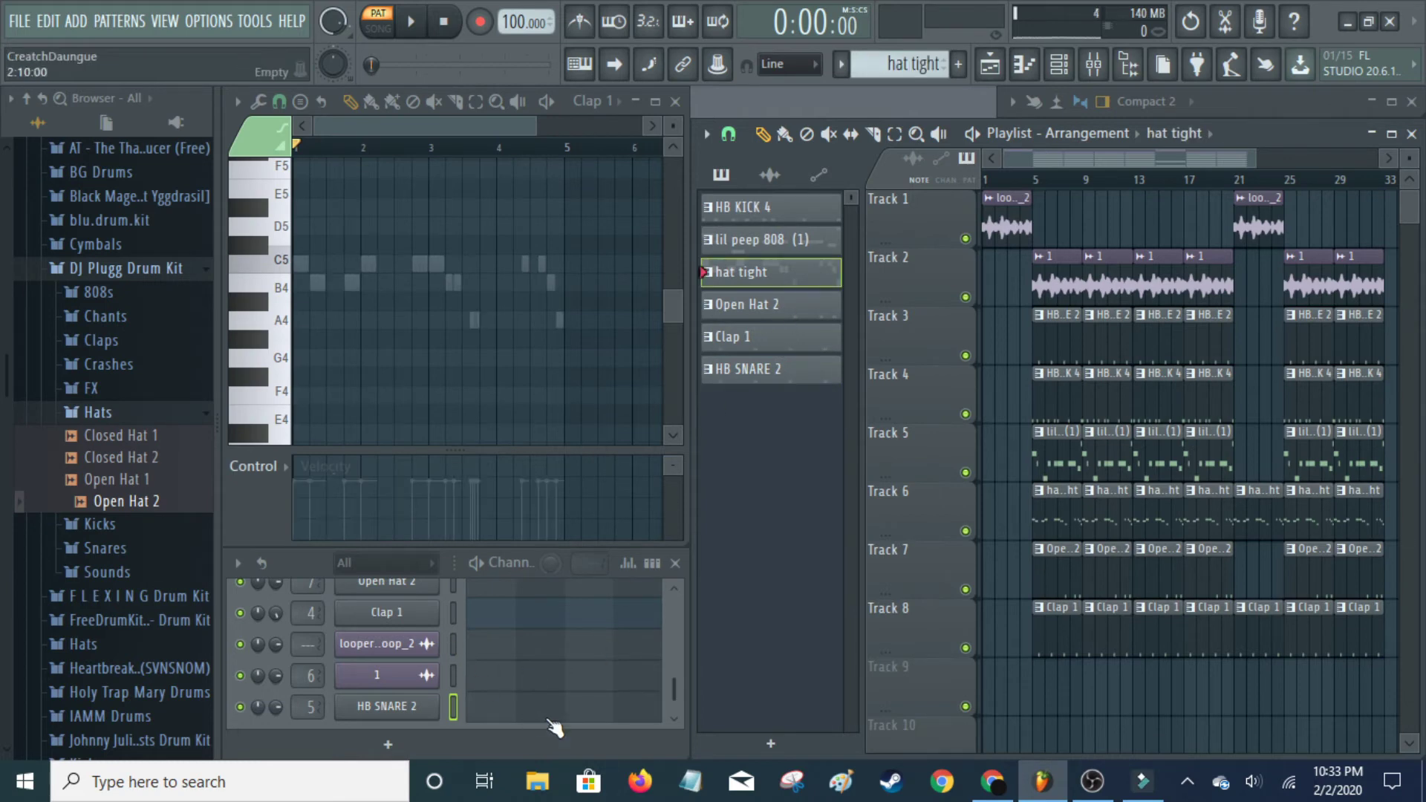
{"action": "scroll", "coordinate": [573, 662], "scroll_direction": "up", "scroll_amount": 3}
{"action": "left_click", "coordinate": [575, 646]}
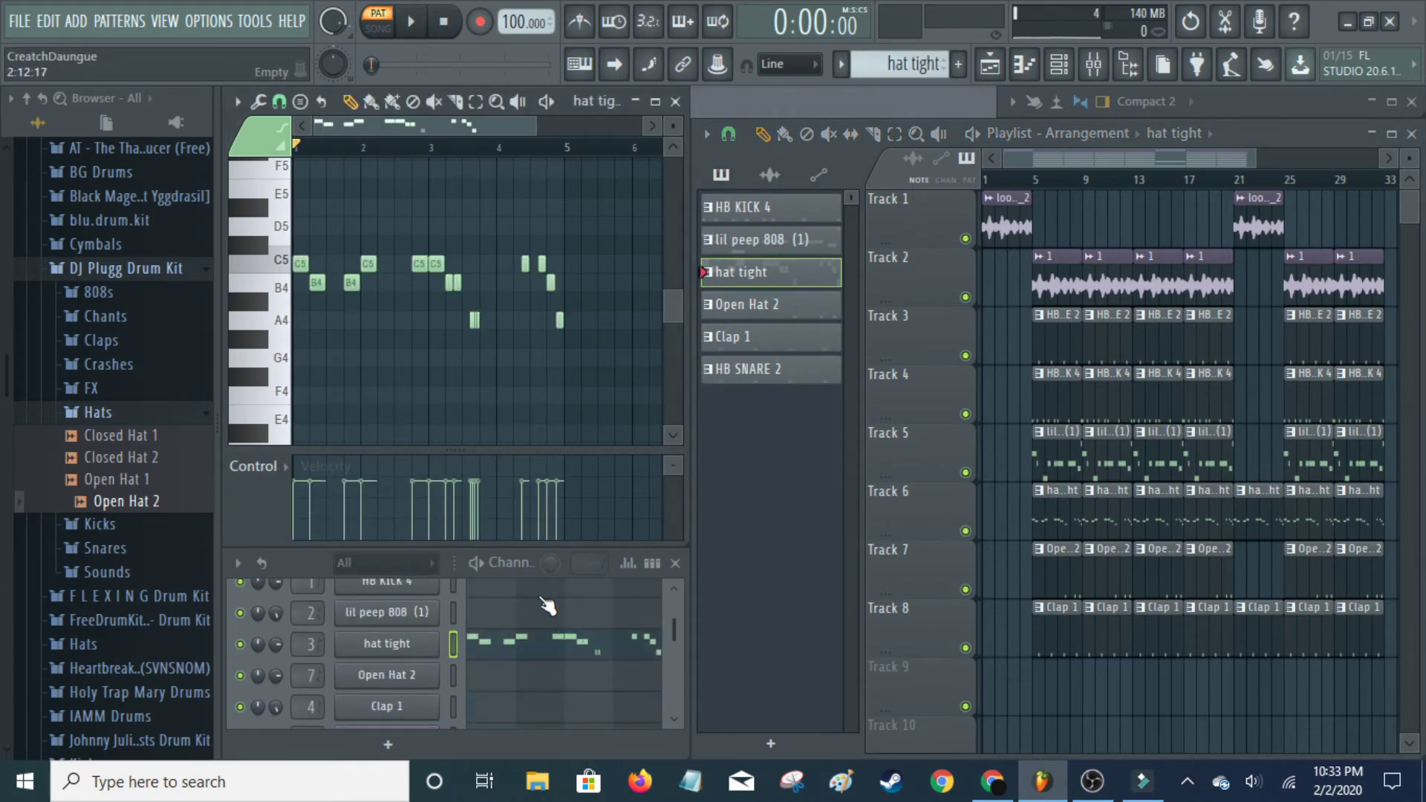
{"action": "key", "text": "space"}
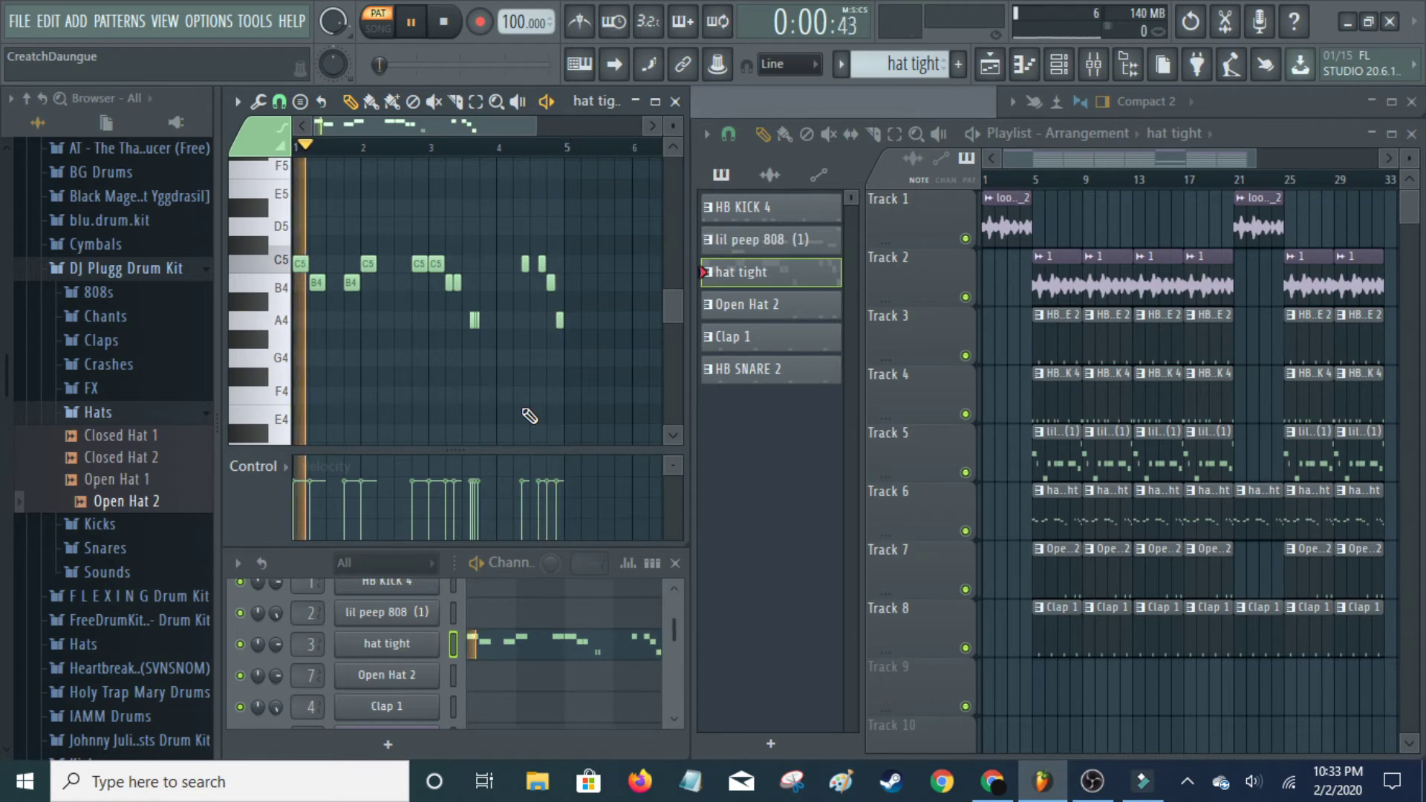
- Switch to the Open Hat 2 pattern, view its notes in the piano roll and listen to it
{"action": "left_click", "coordinate": [779, 306]}
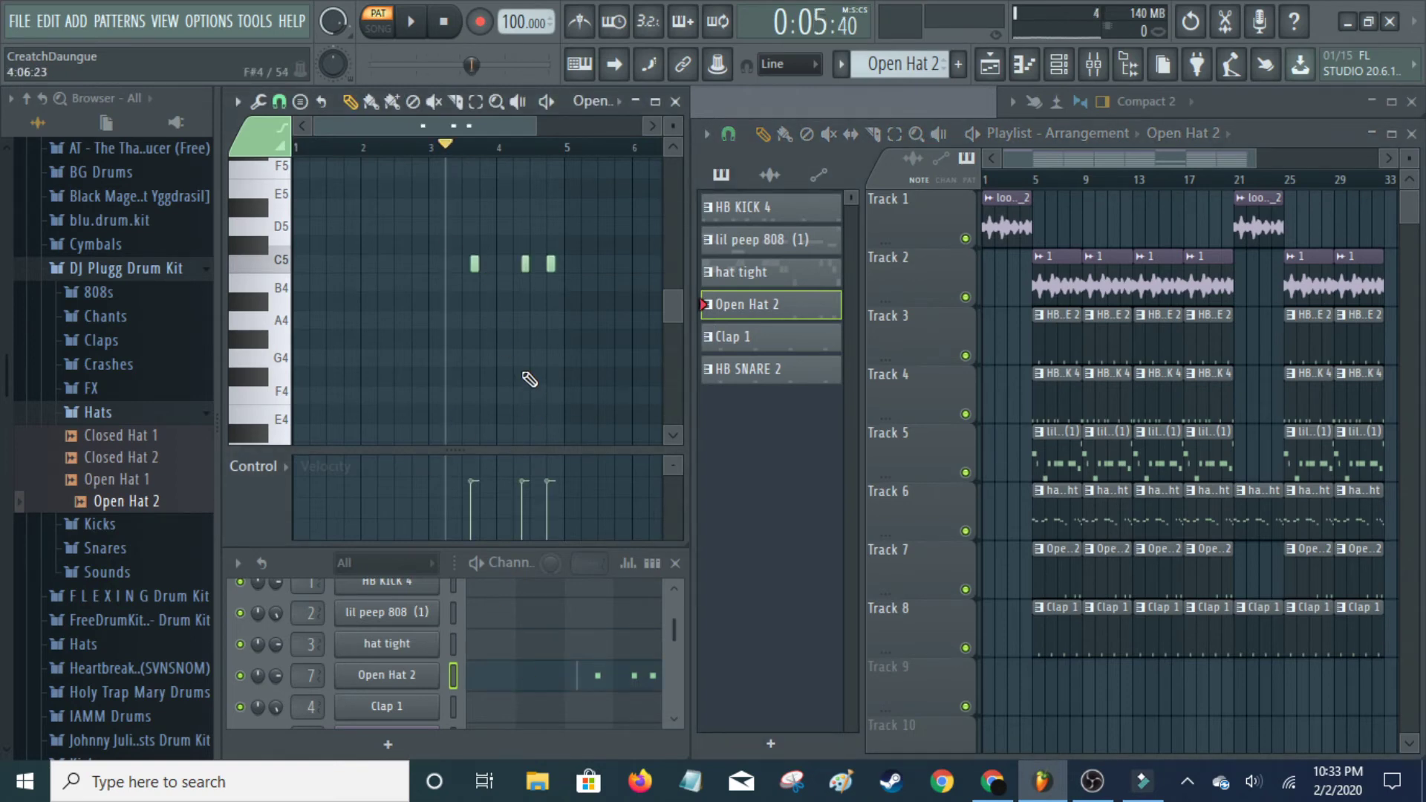
{"action": "key", "text": "space"}
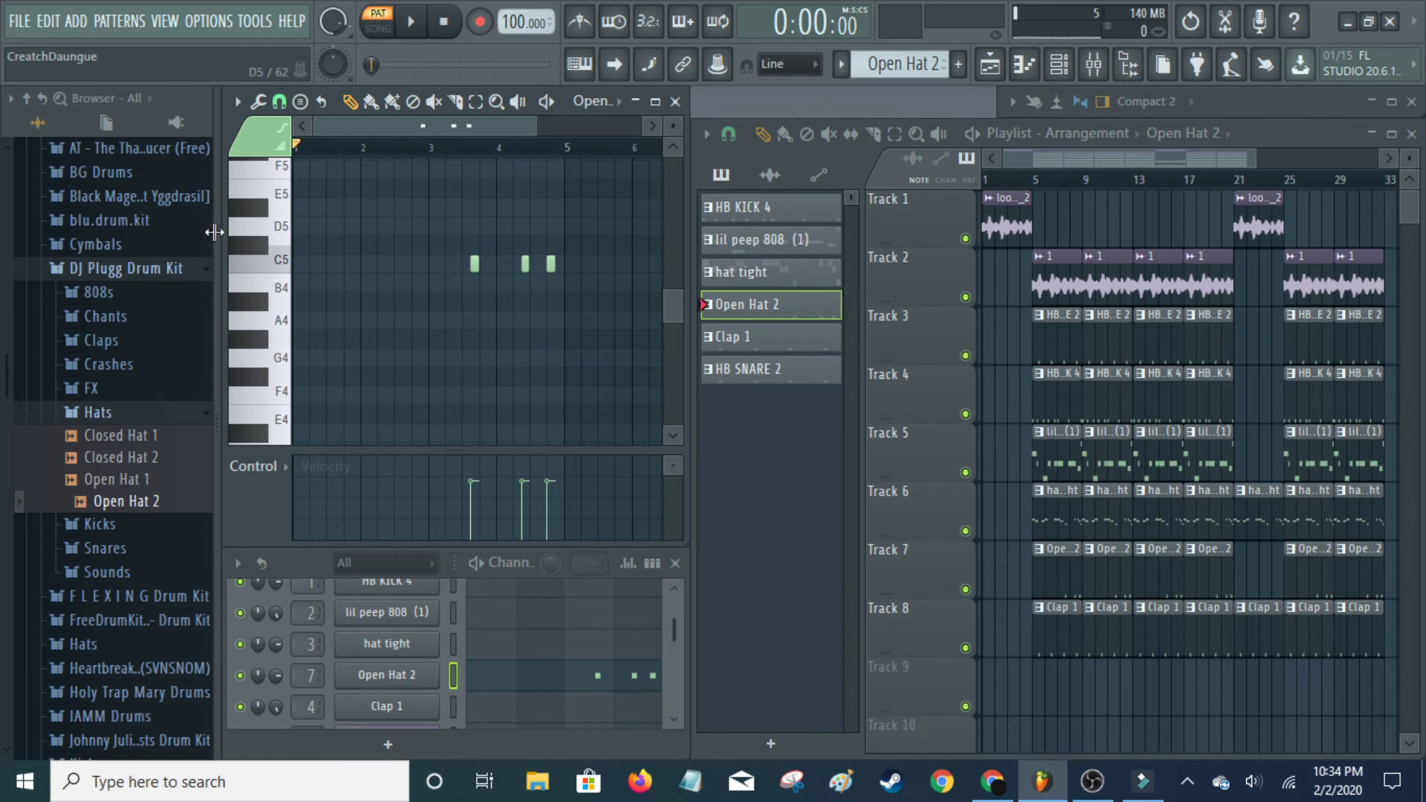
- Select the HB KICK 4 pattern and play the whole arrangement from the start in song mode
{"action": "left_click", "coordinate": [808, 216]}
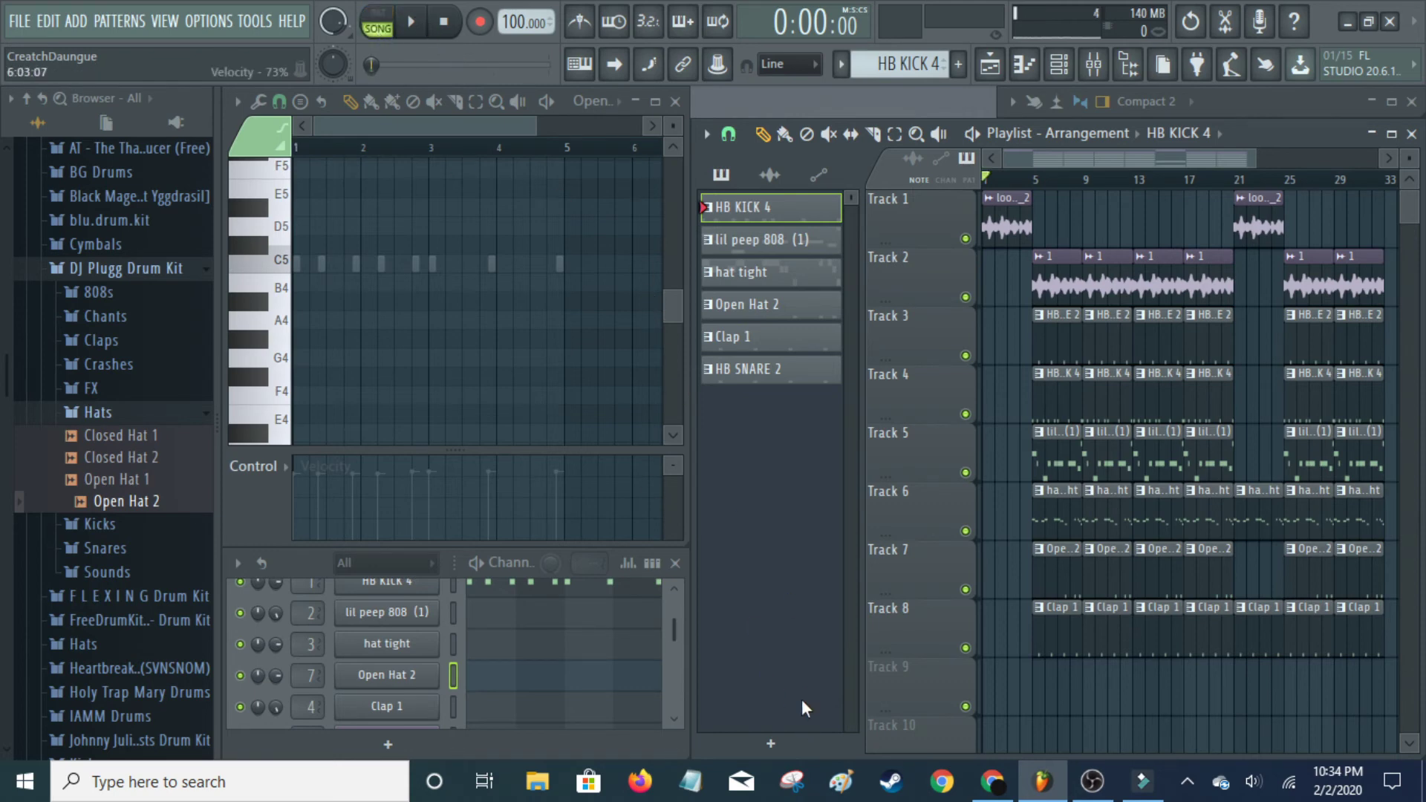
{"action": "key", "text": "space"}
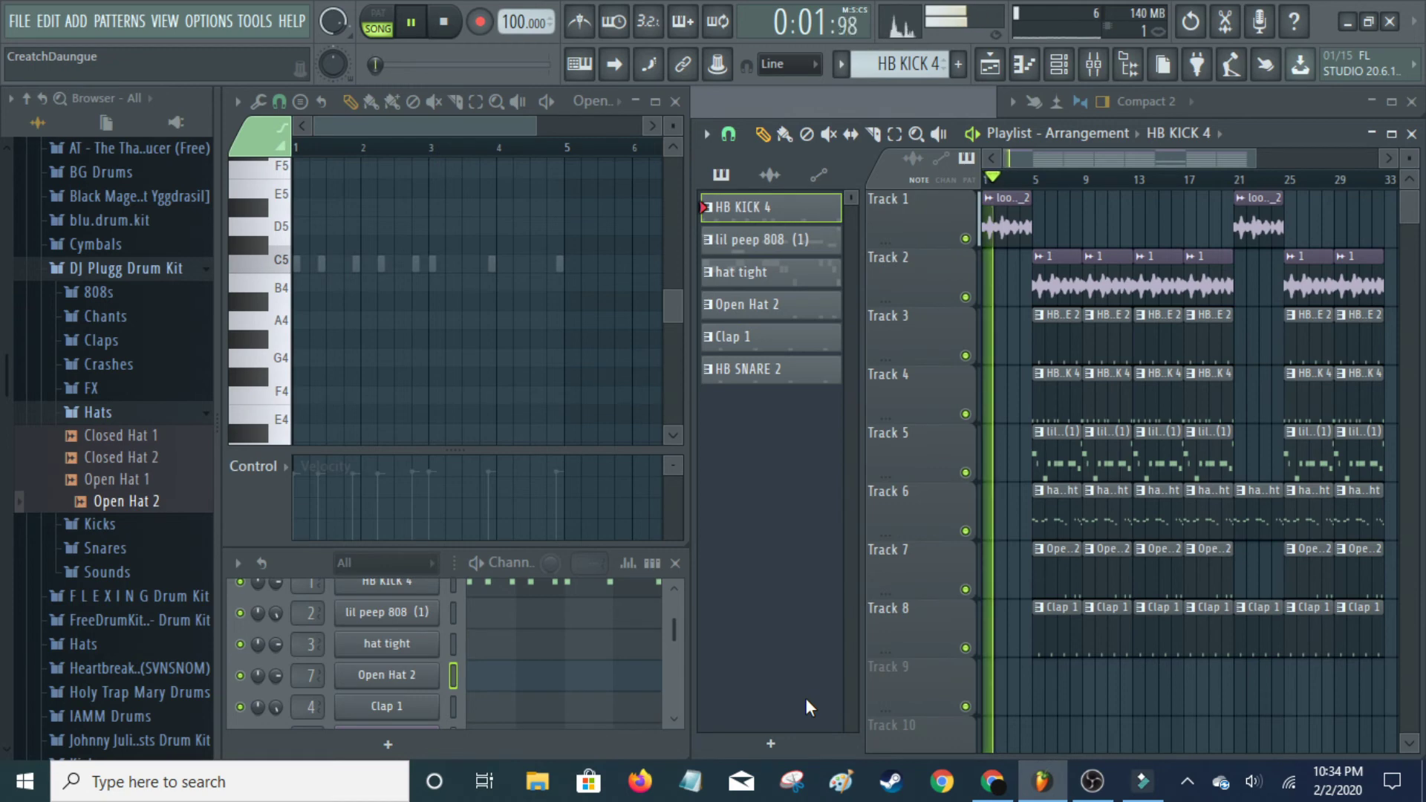